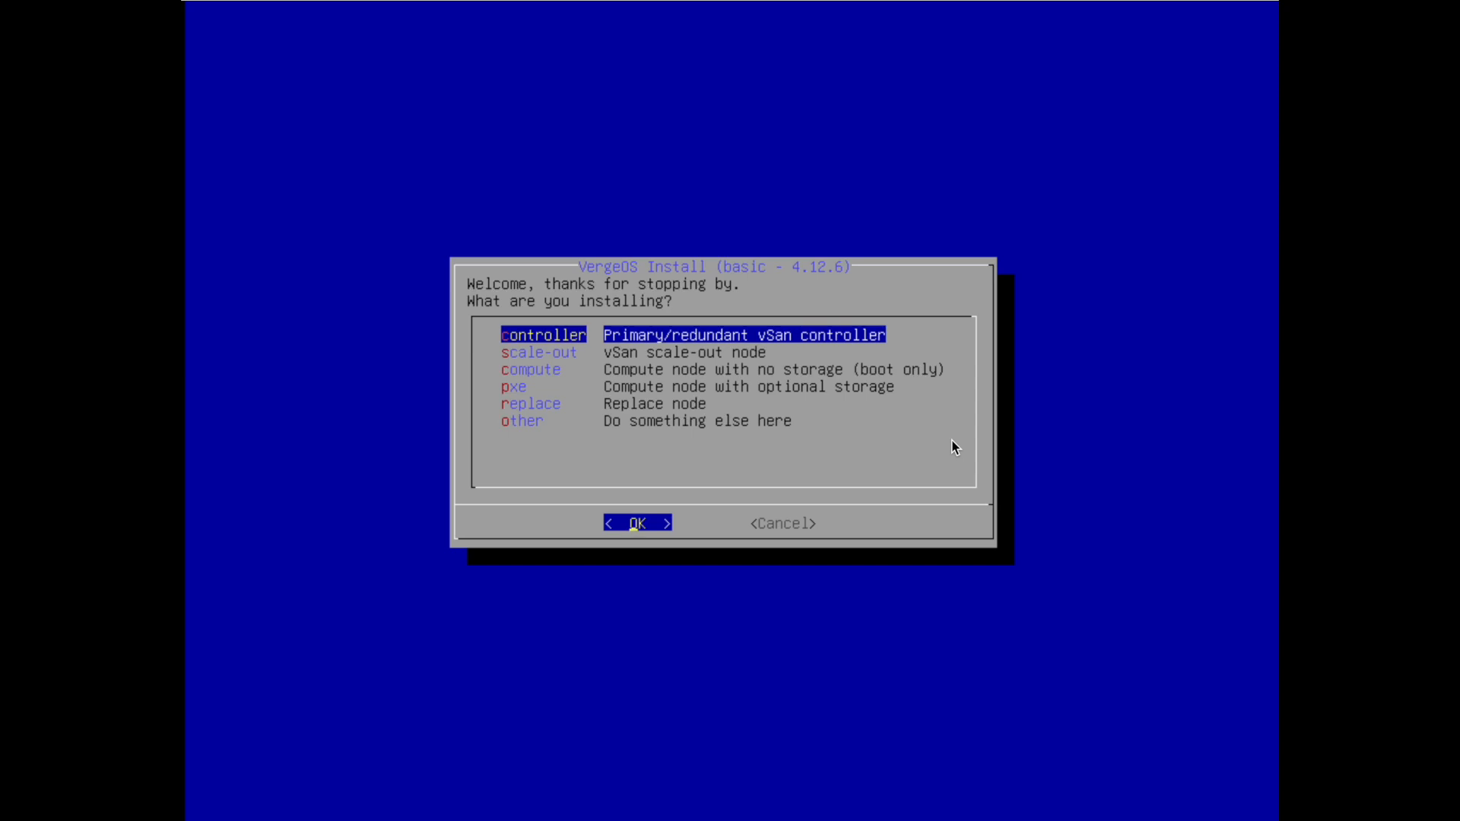
Choose the primary controller install type and confirm this is a new install
key(Return)
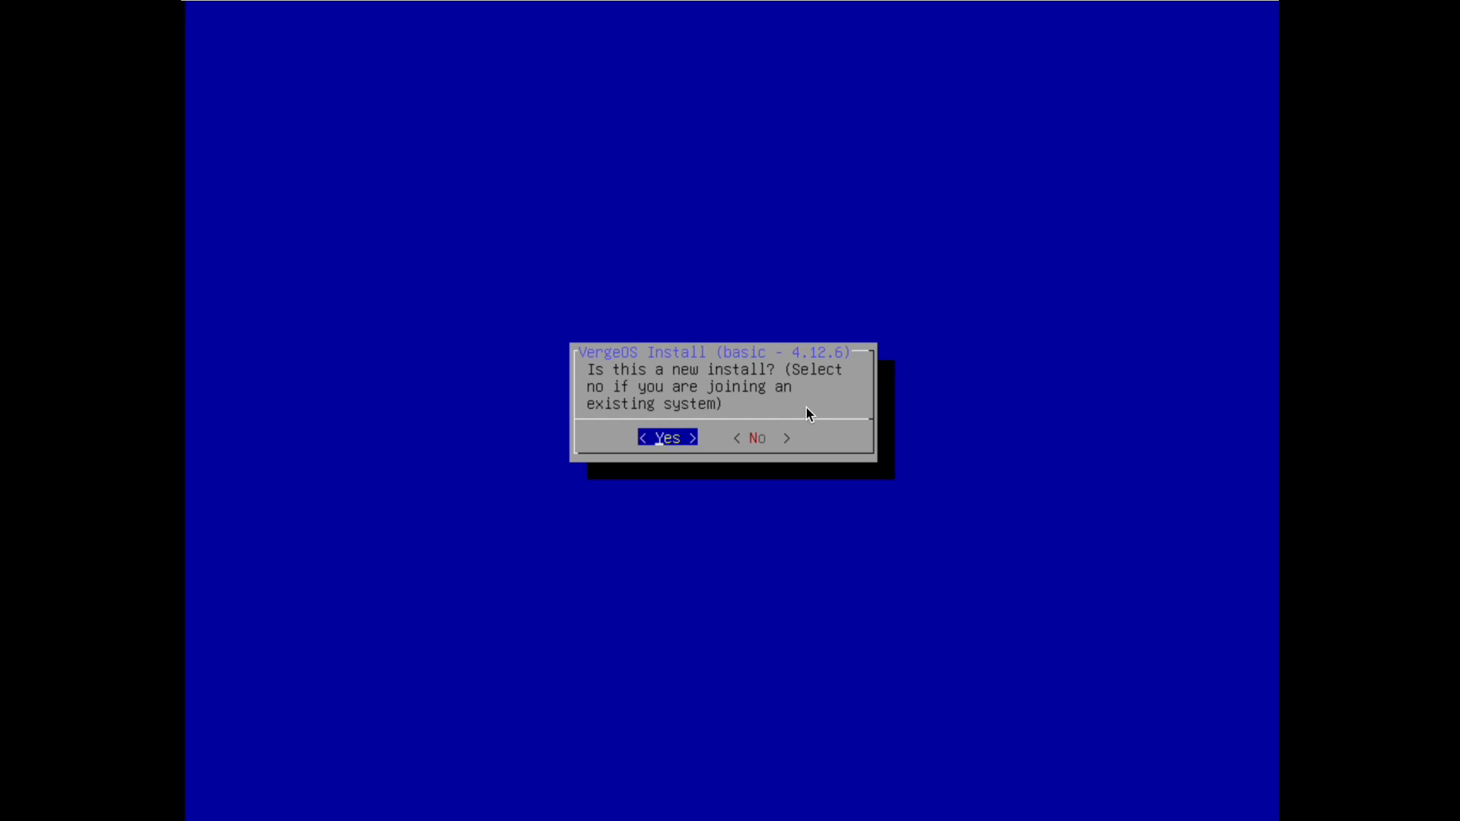
key(Return)
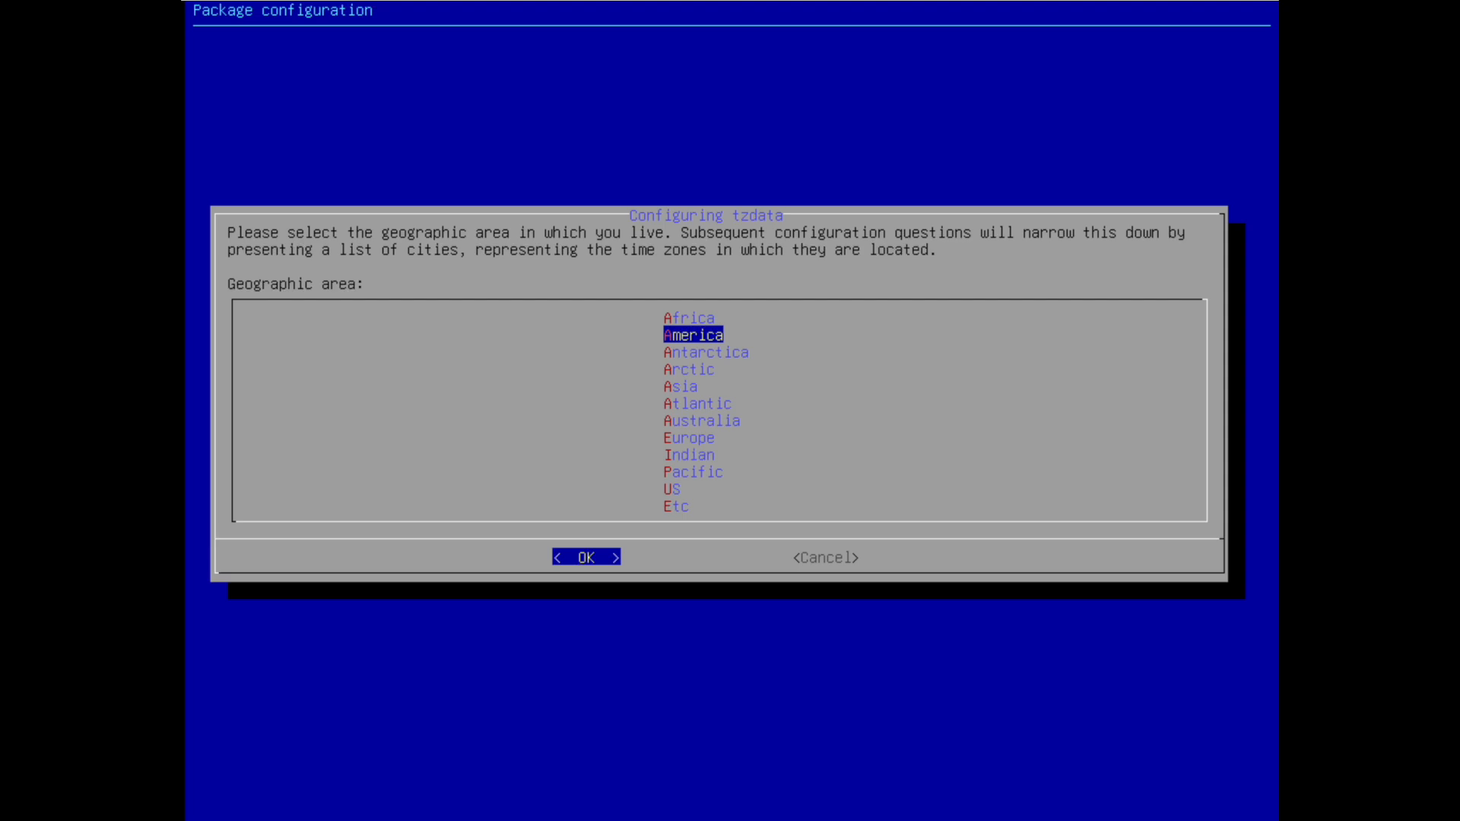
Set the time zone to America/Detroit and accept default NTP servers, date and local time
key(Return)
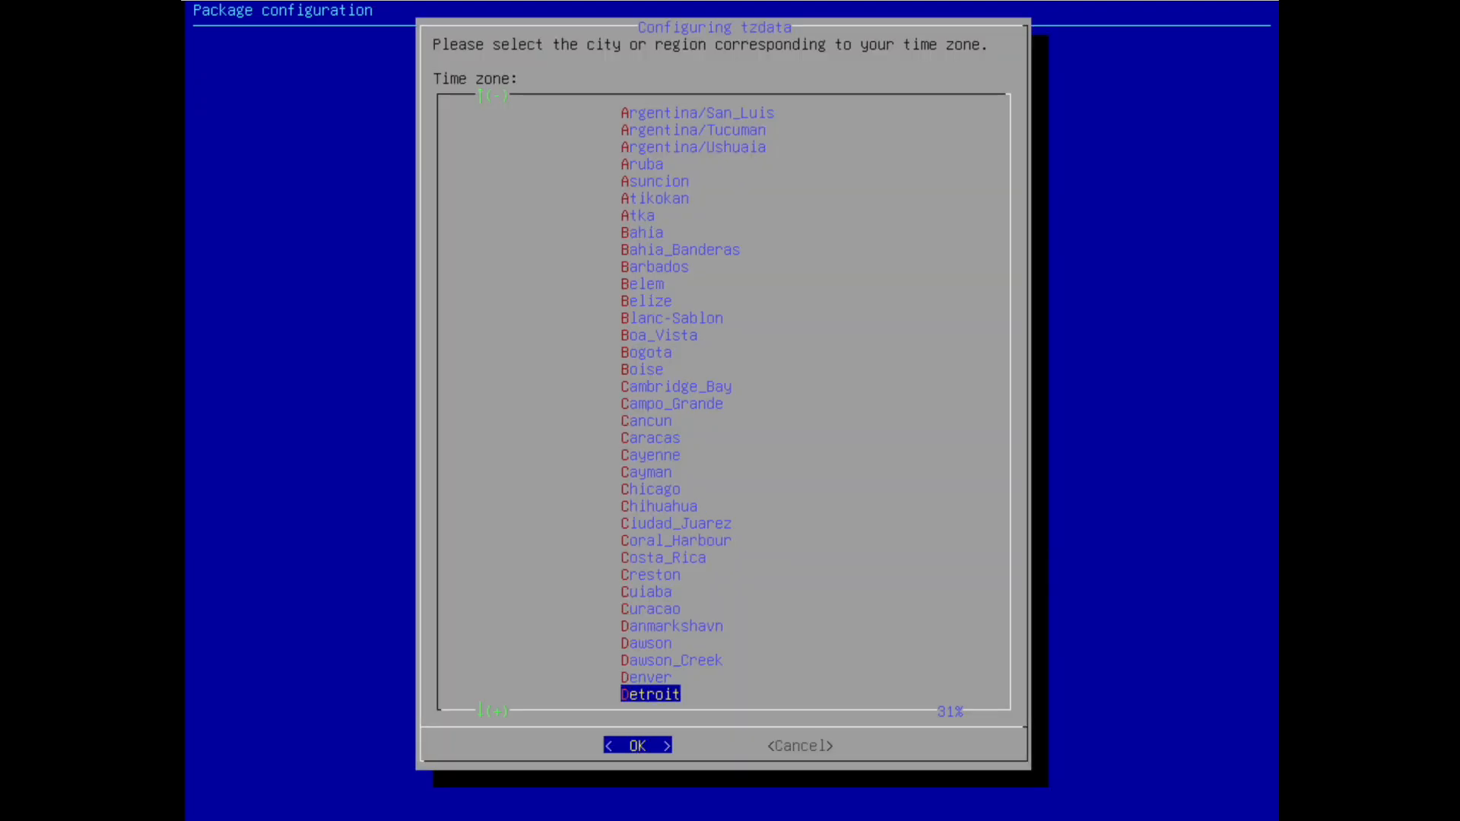
key(Return)
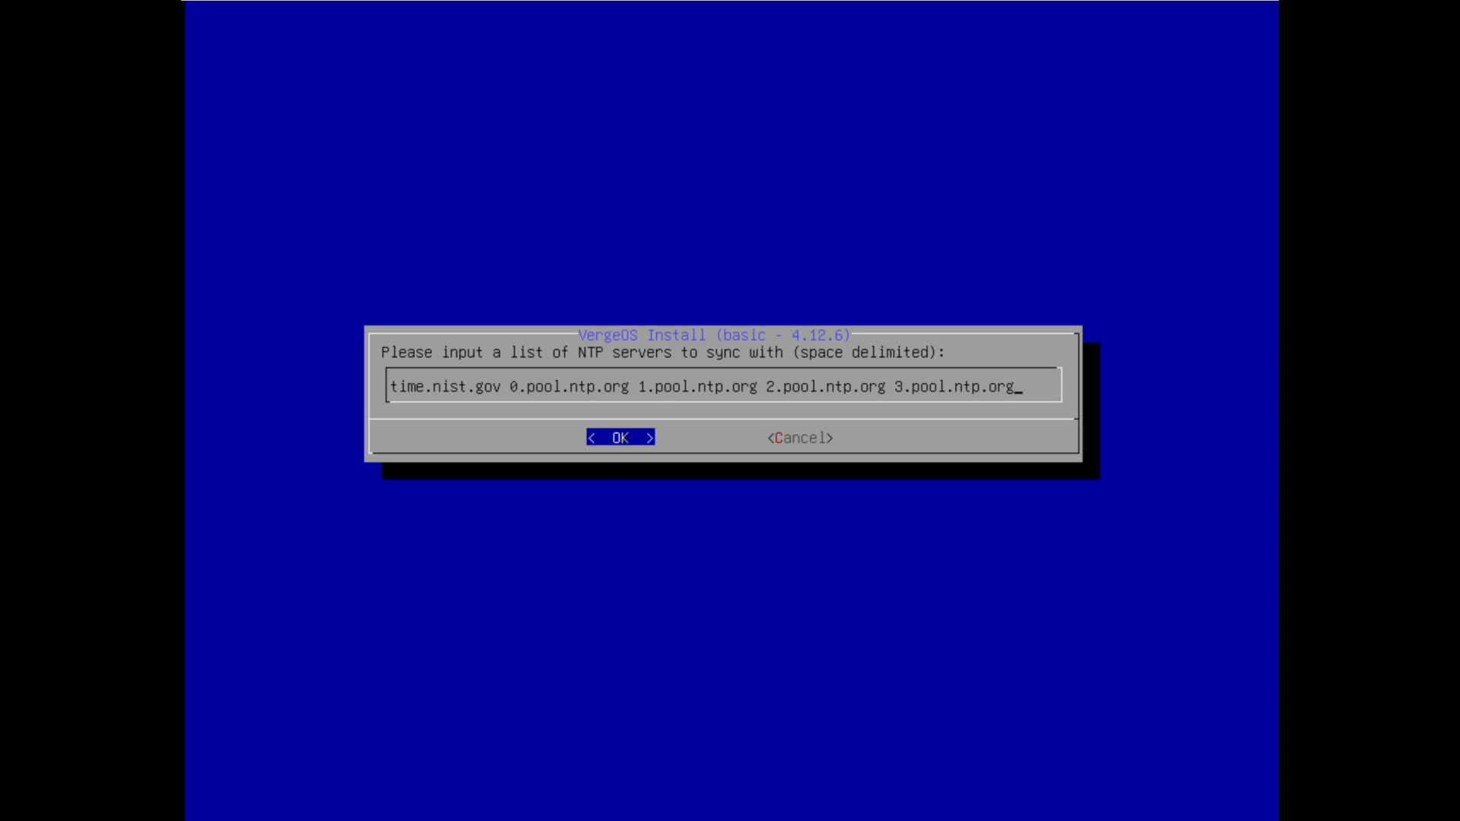
key(Return)
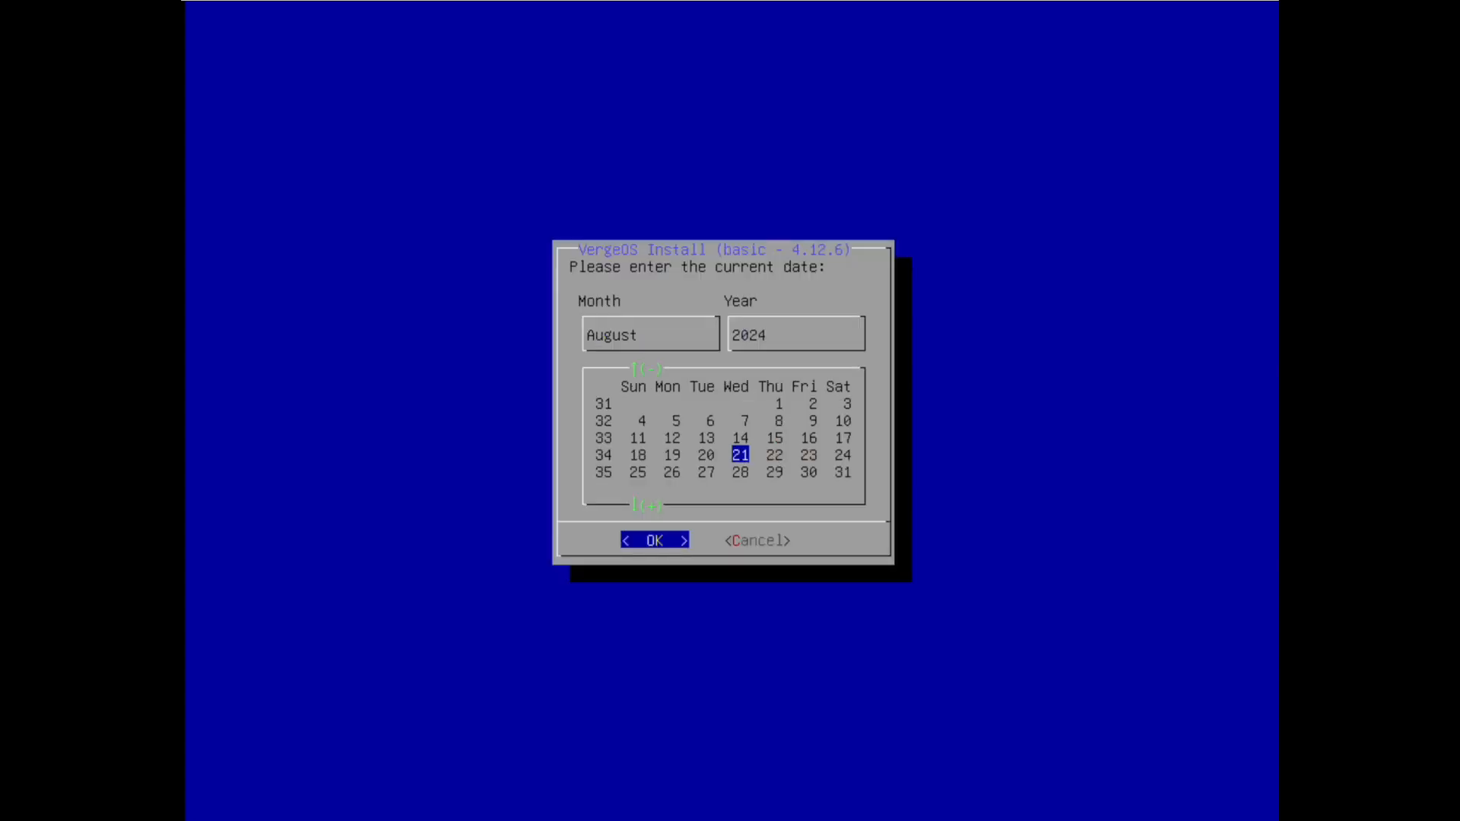
key(Return)
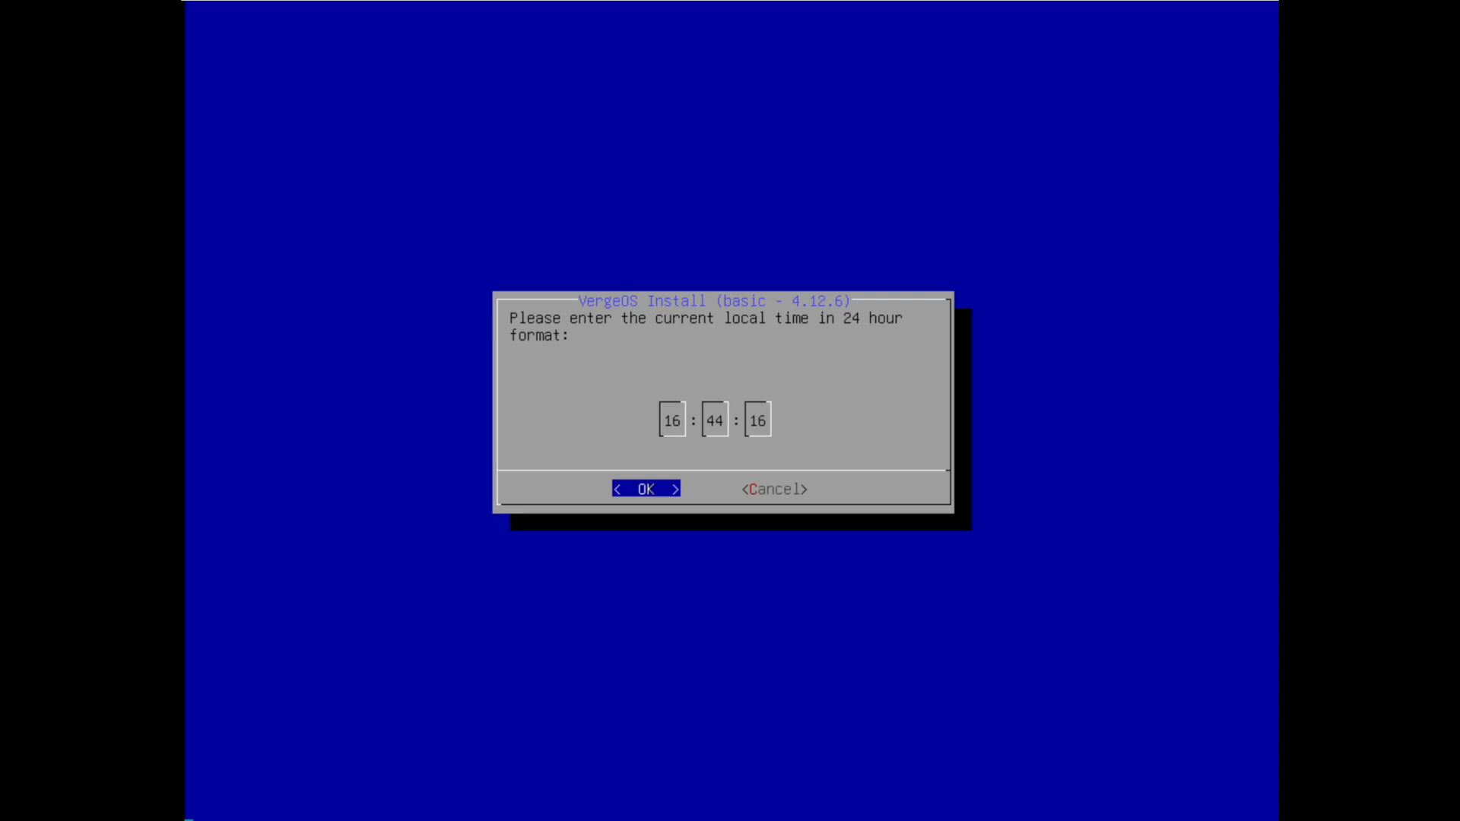
key(Return)
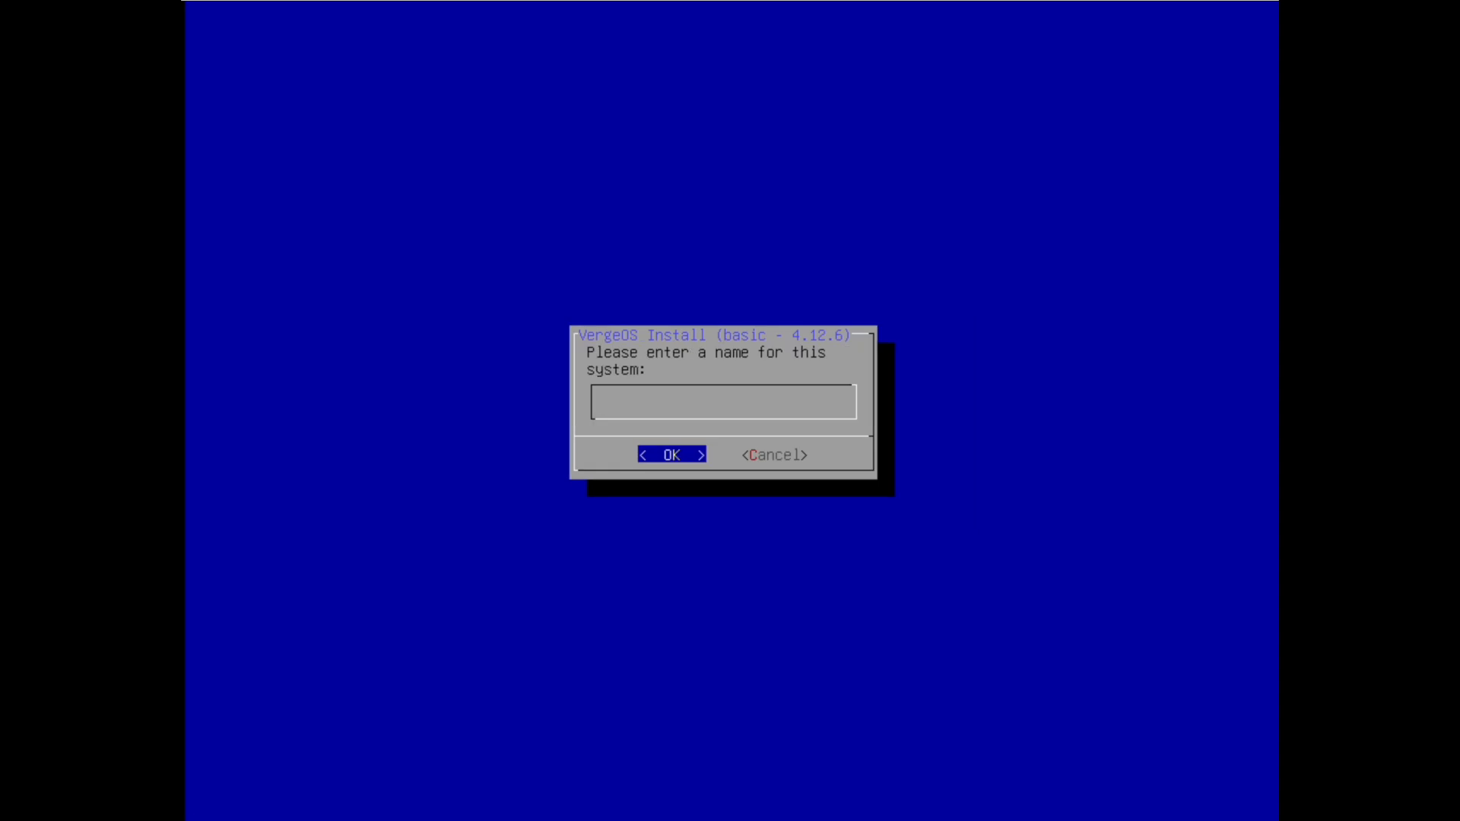
Name the system 'vergeio-cloud' and keep 'admin' as the admin user name
text(vergeio-cloud)
key(Return)
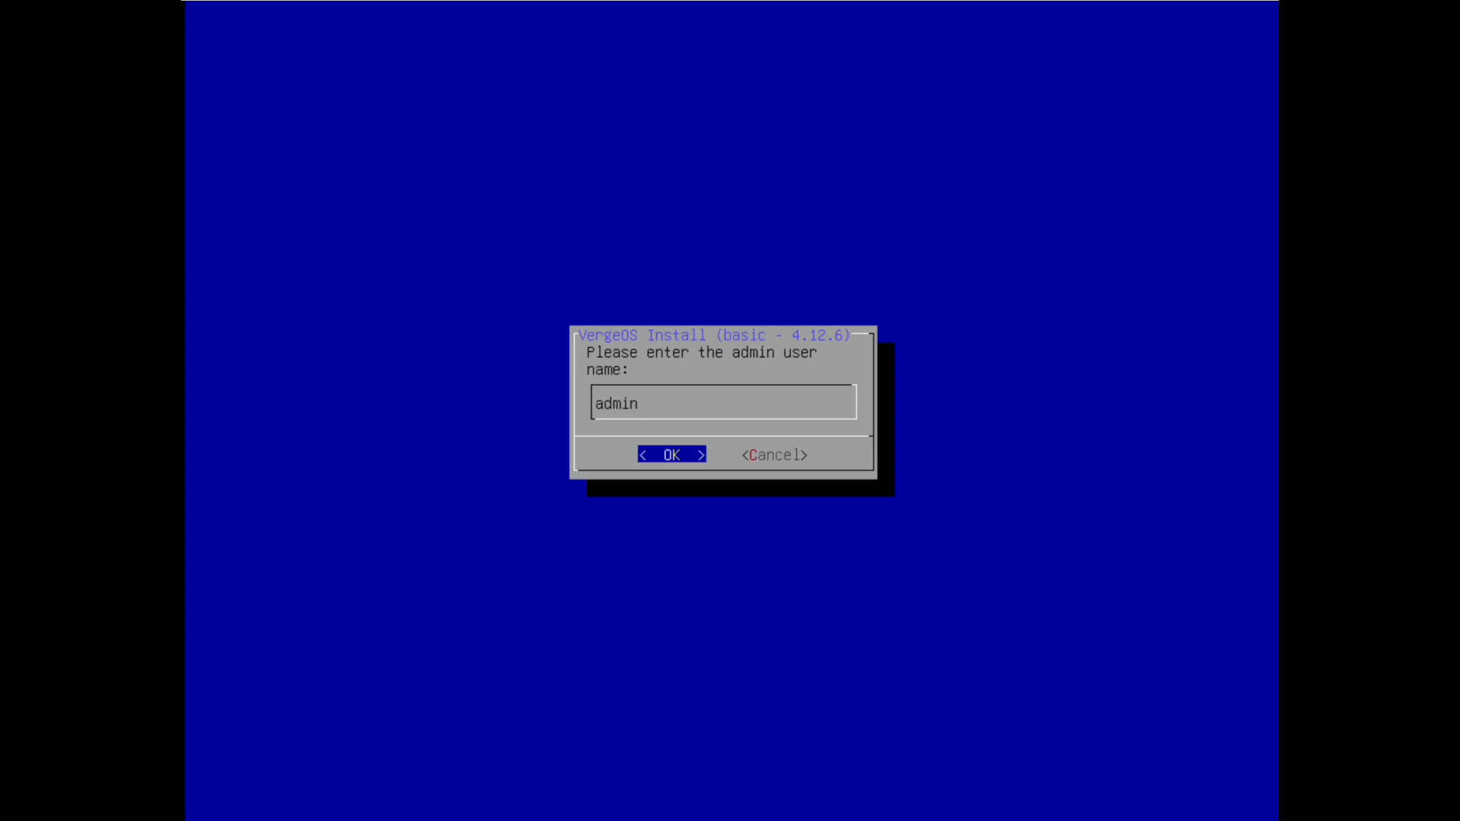
key(Return)
Set and confirm the admin password, then enter the admin's e-mail address
text(********)
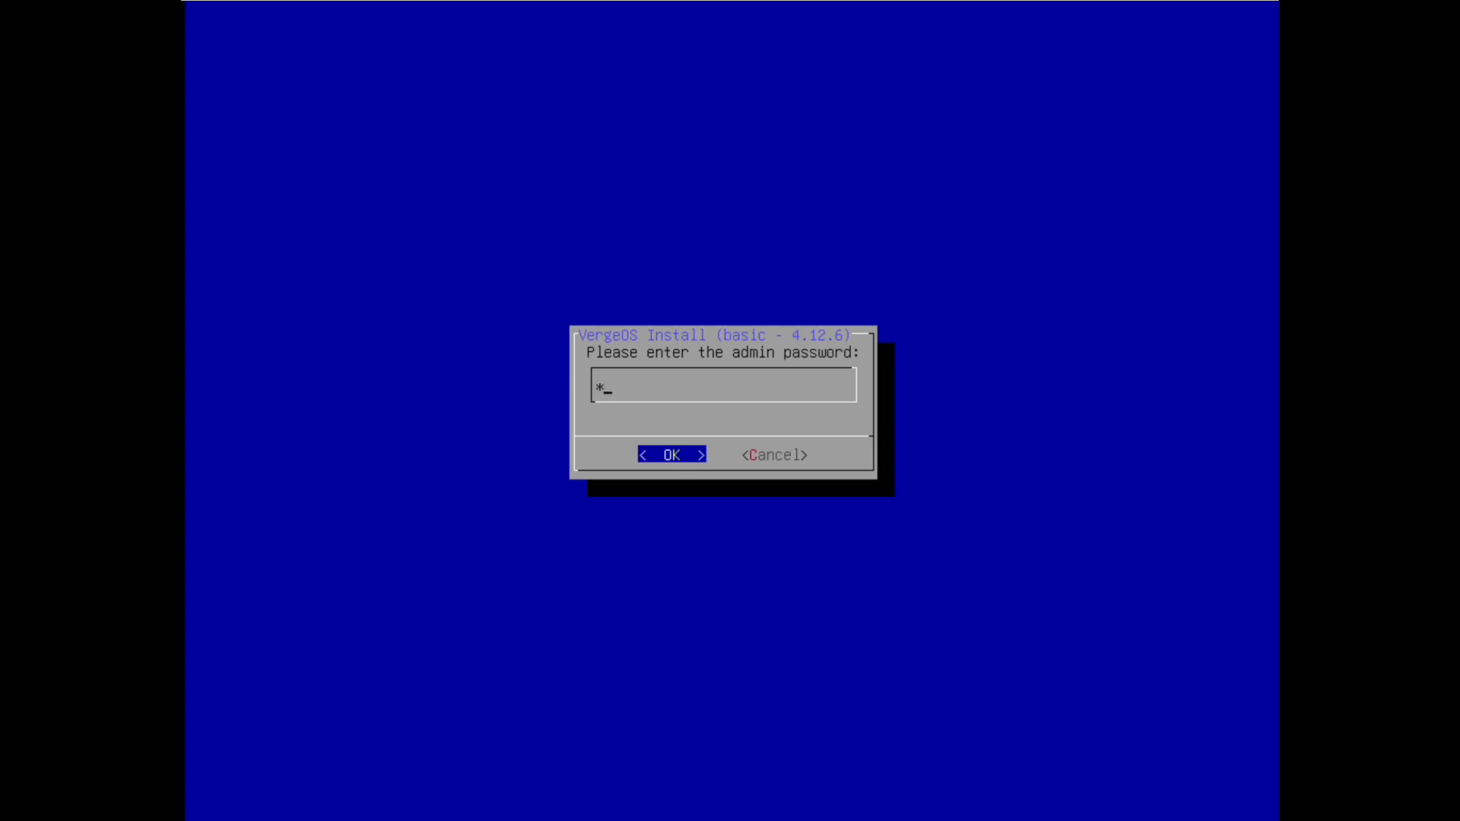
key(Return)
text(********)
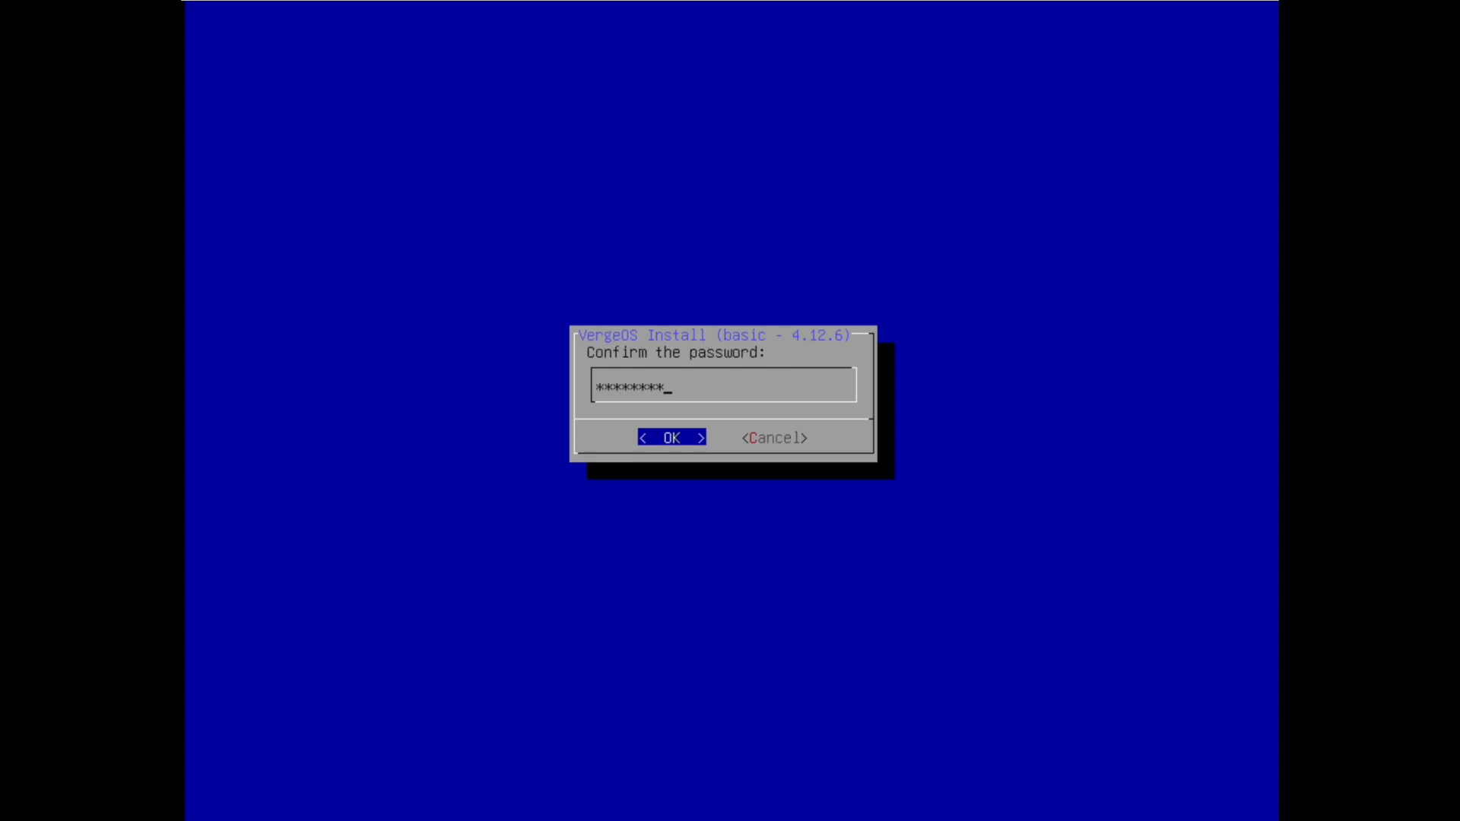
key(Return)
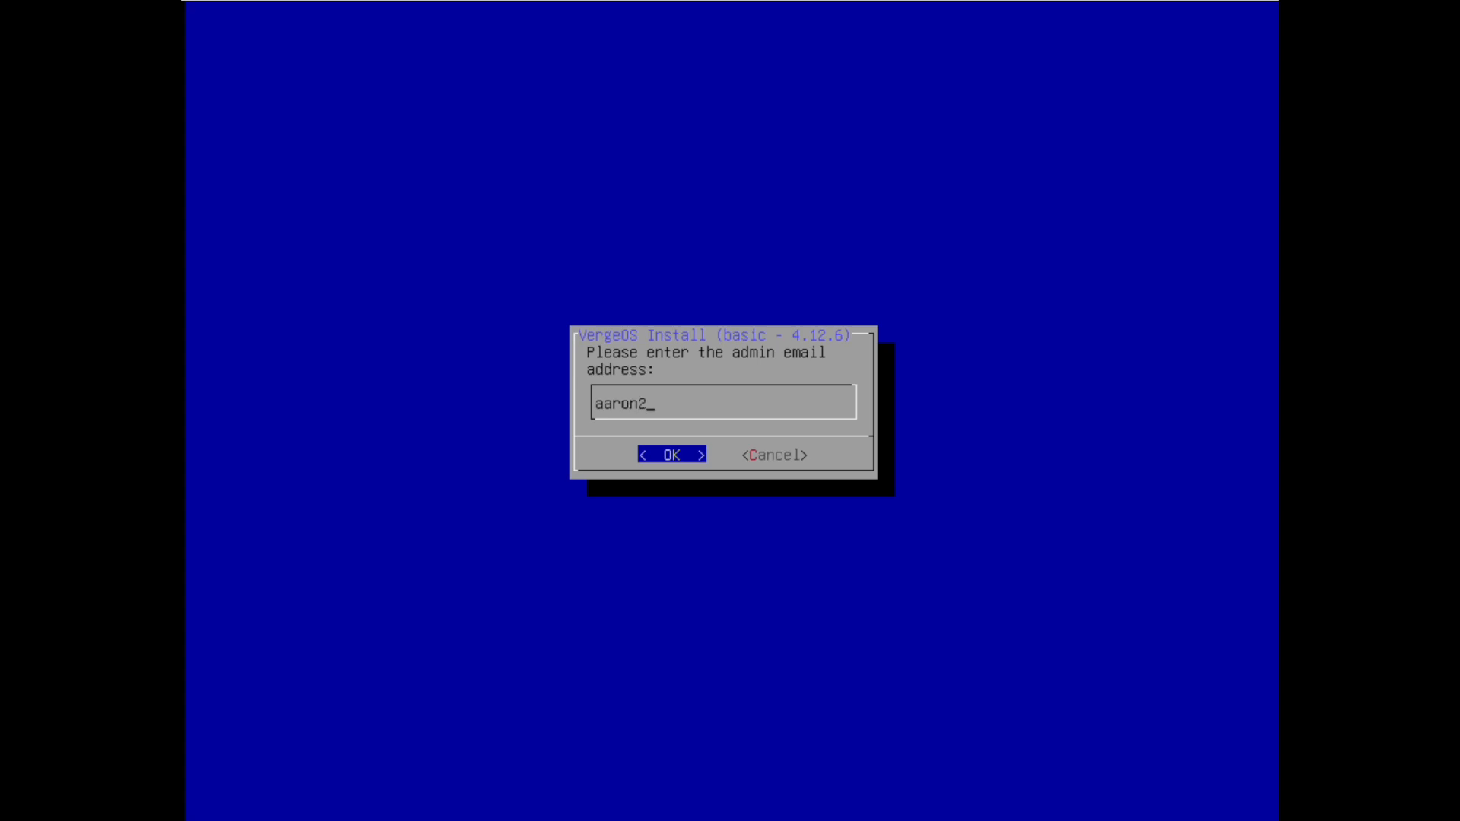
key(Return)
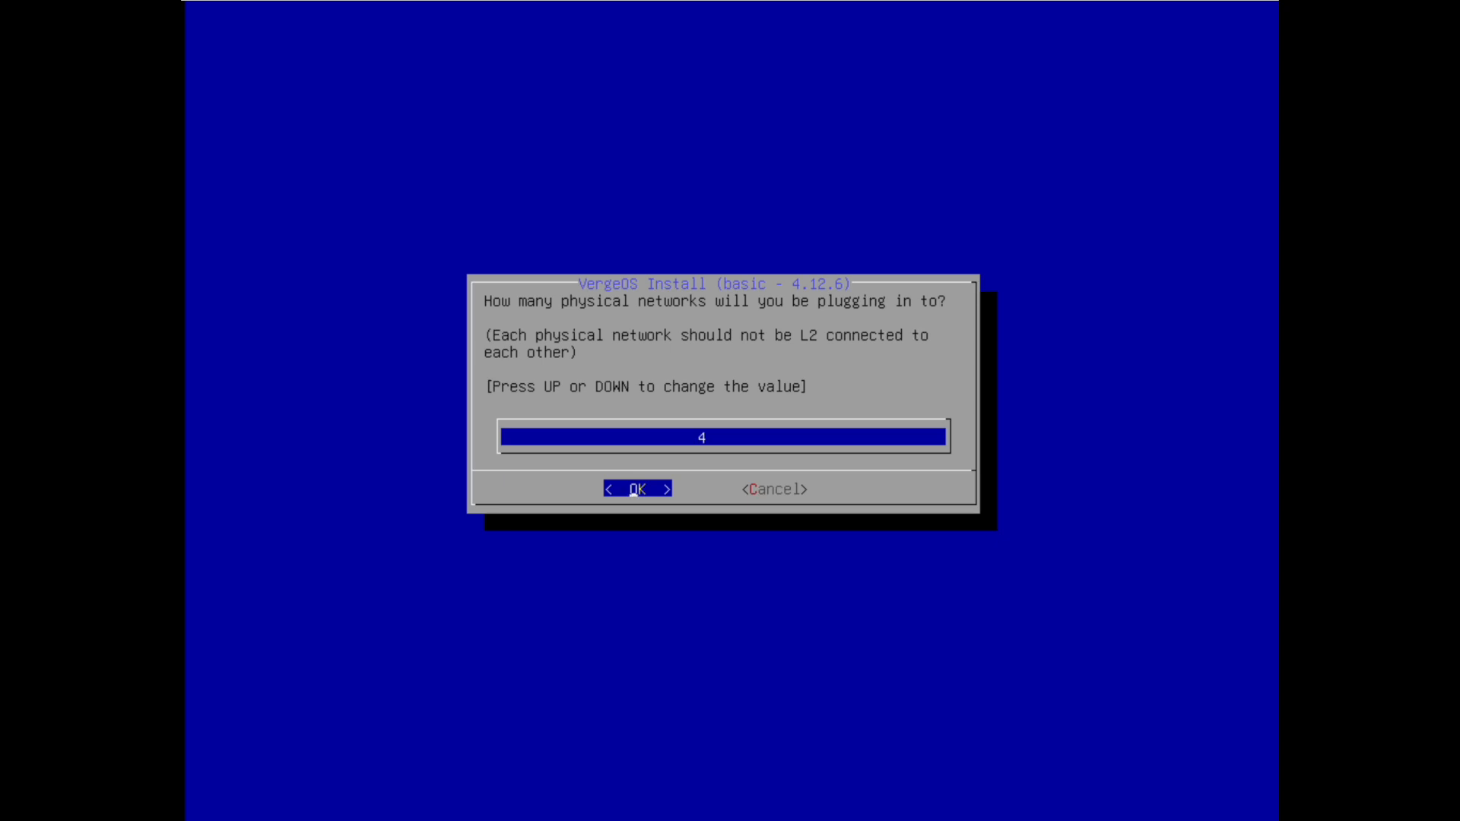
Lower the physical network count from 4 to 3 and confirm it
key(Down)
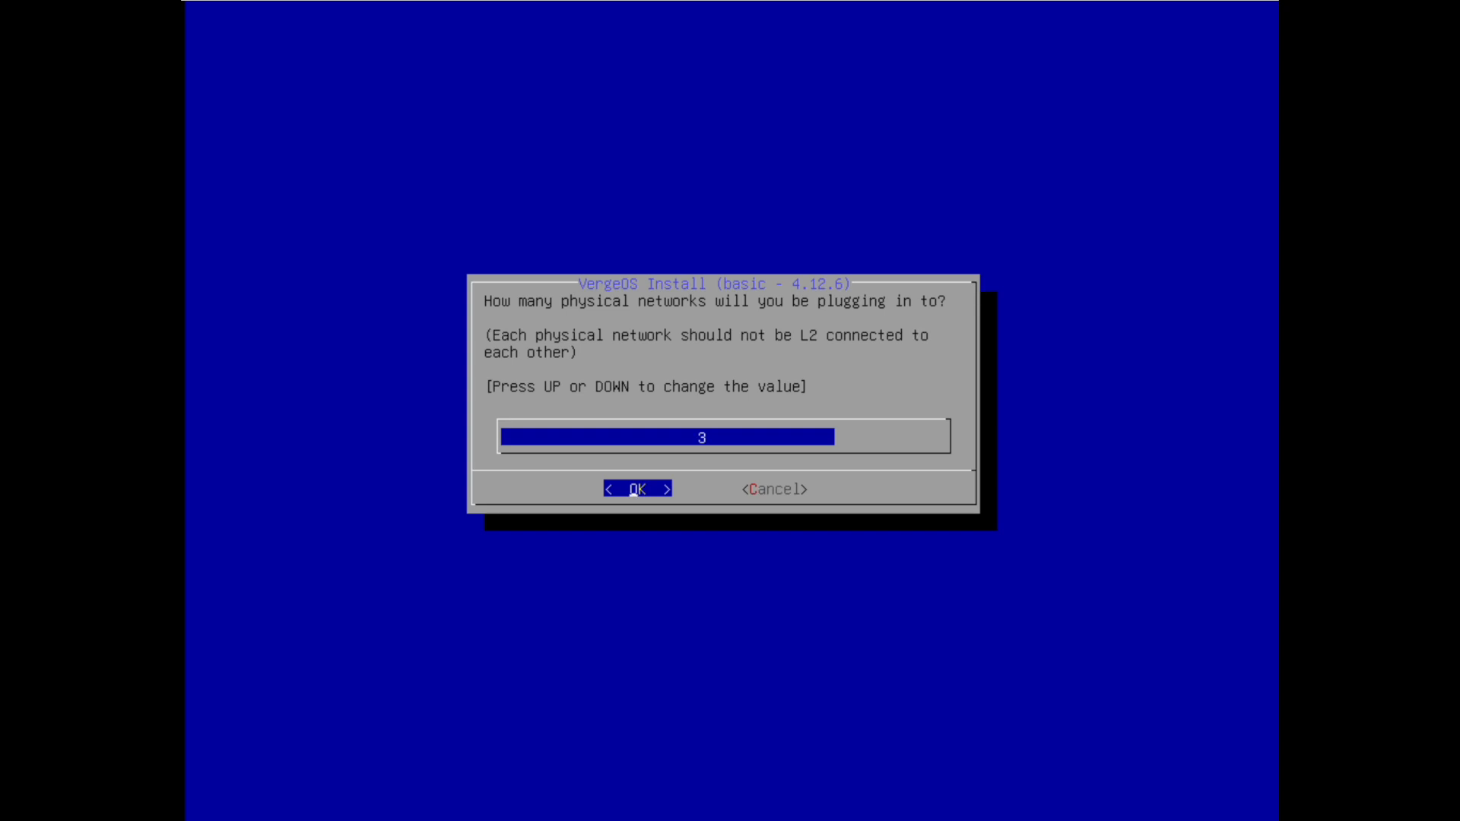
key(Return)
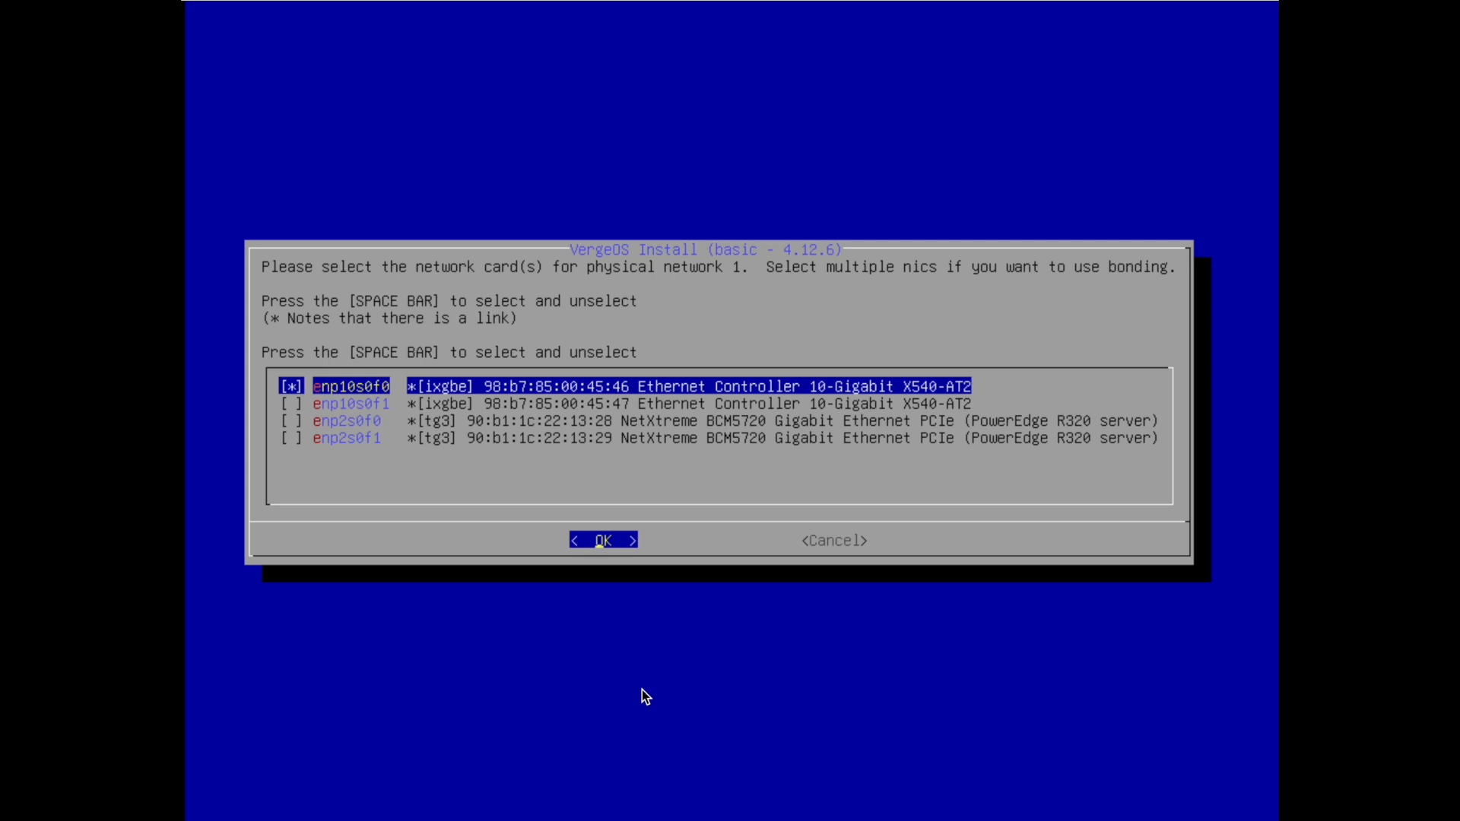
Put enp10s0f0 on physical network 1 named PhysCore1, finish it, and pick enp10s0f1 for network 2
key(Return)
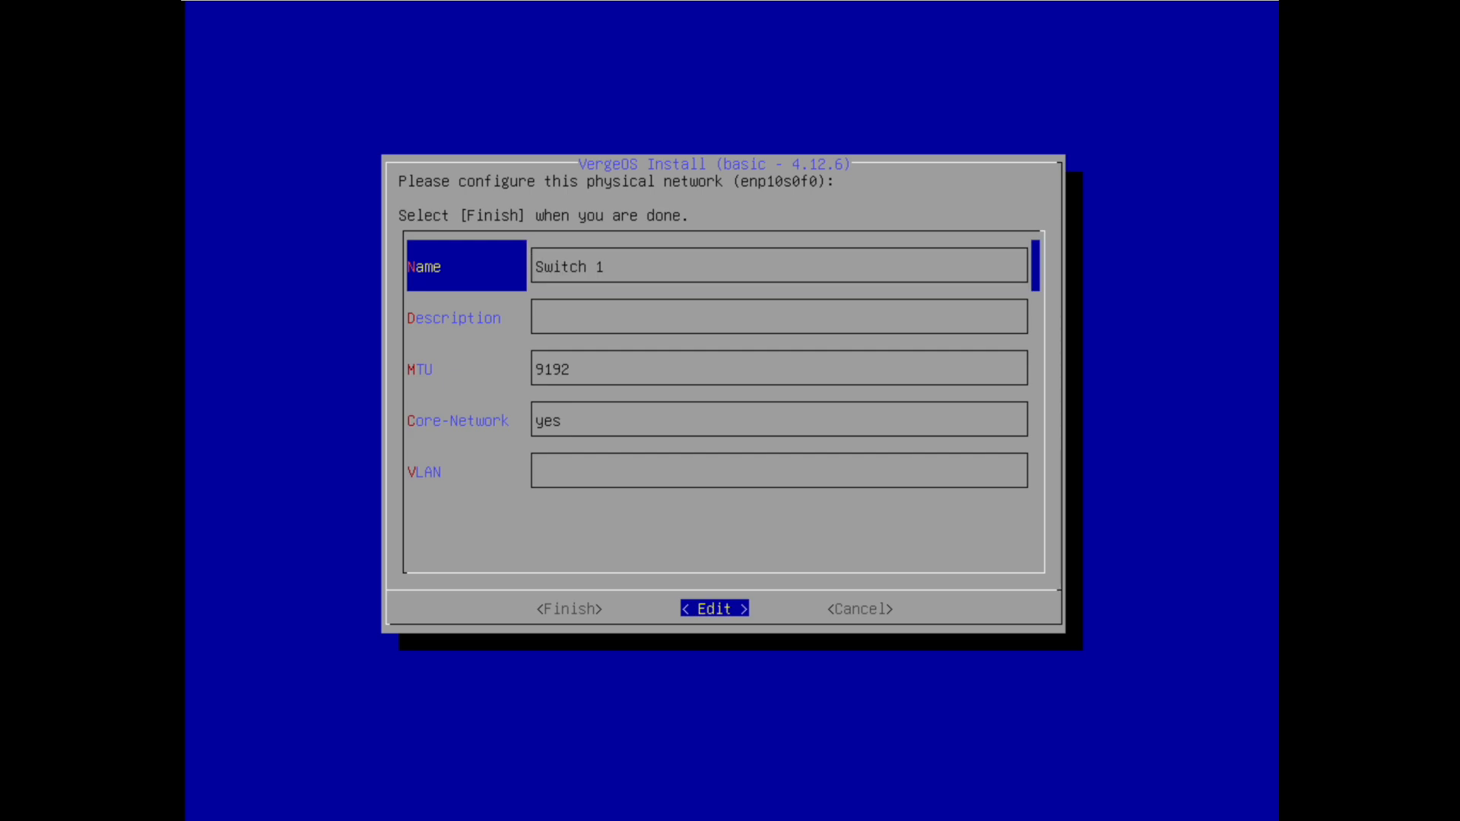
key(BackSpace)
key(BackSpace)
key(BackSpace)
key(BackSpace)
key(BackSpace)
key(BackSpace)
key(BackSpace)
text(PhysCore)
key(Return)
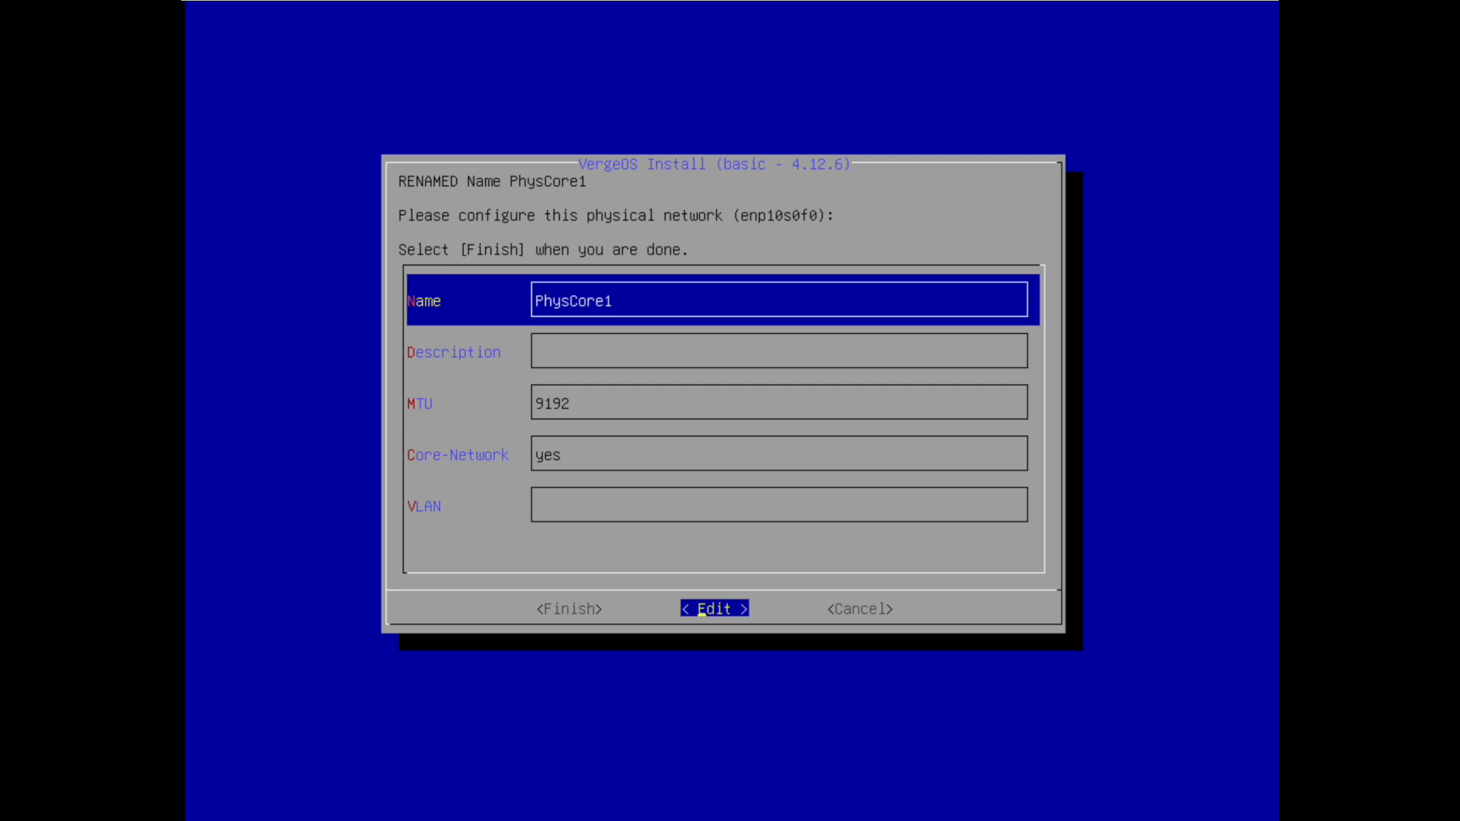
key(Left)
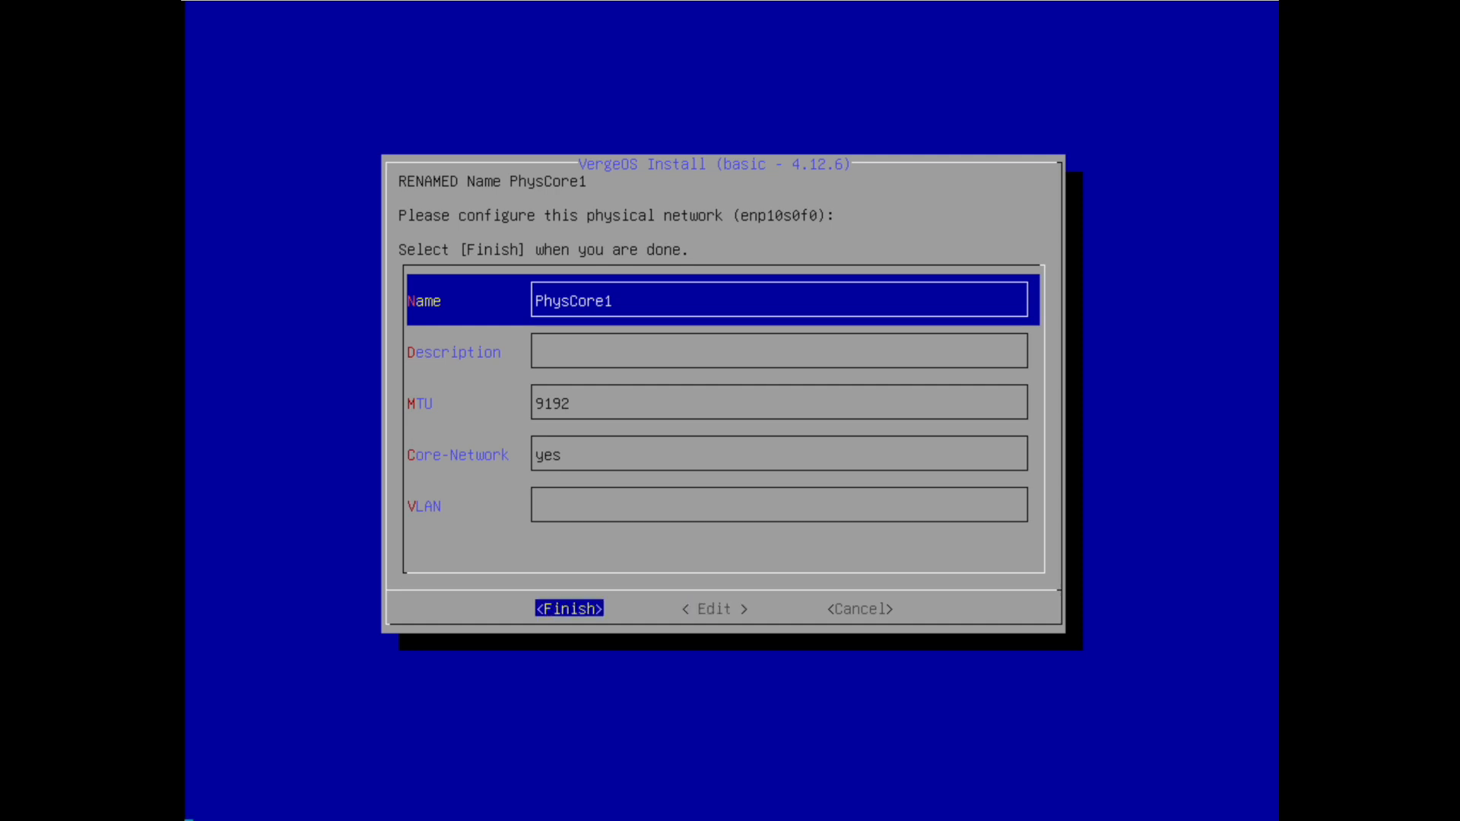
key(Return)
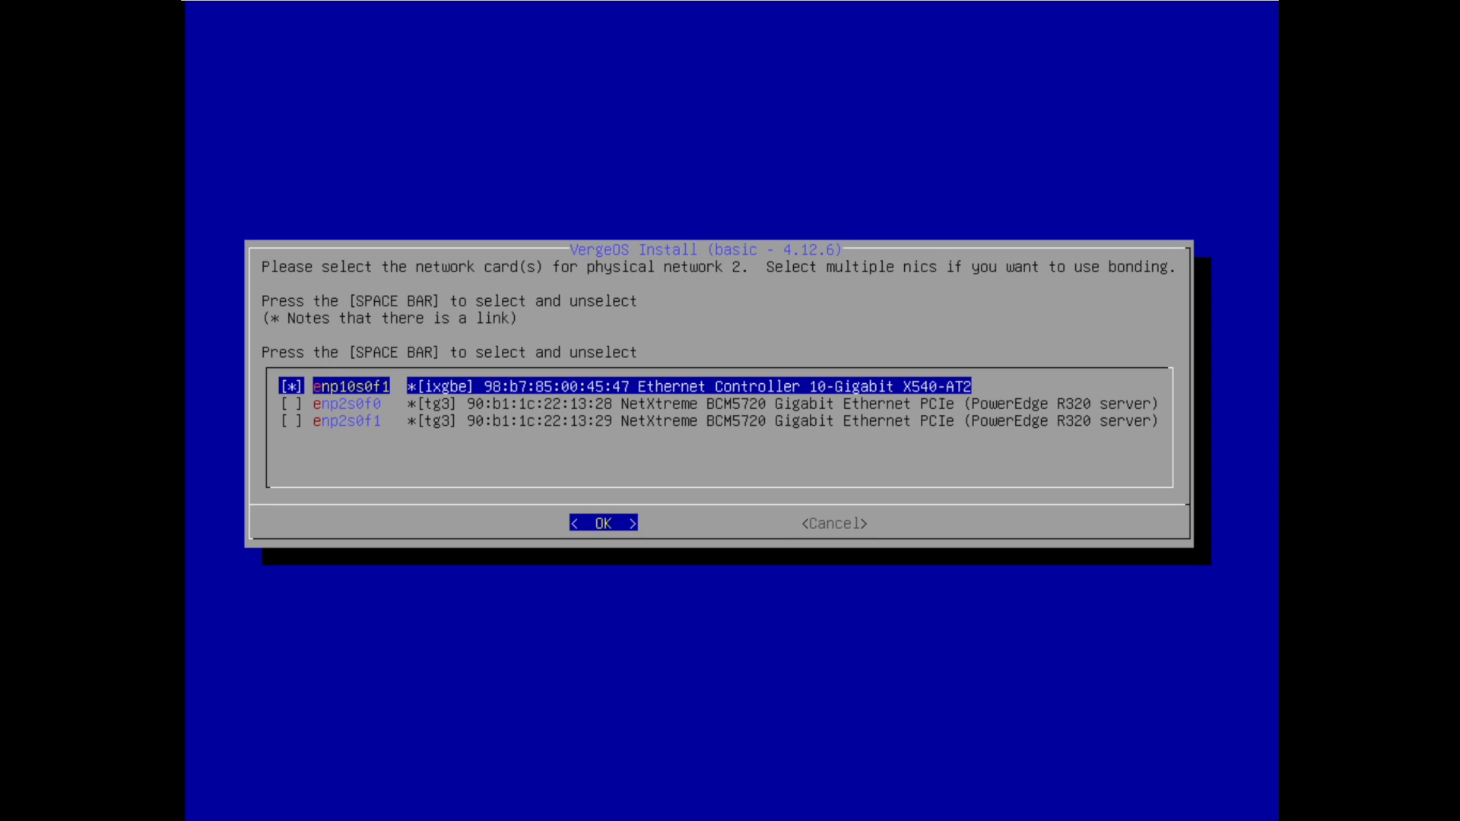
key(Return)
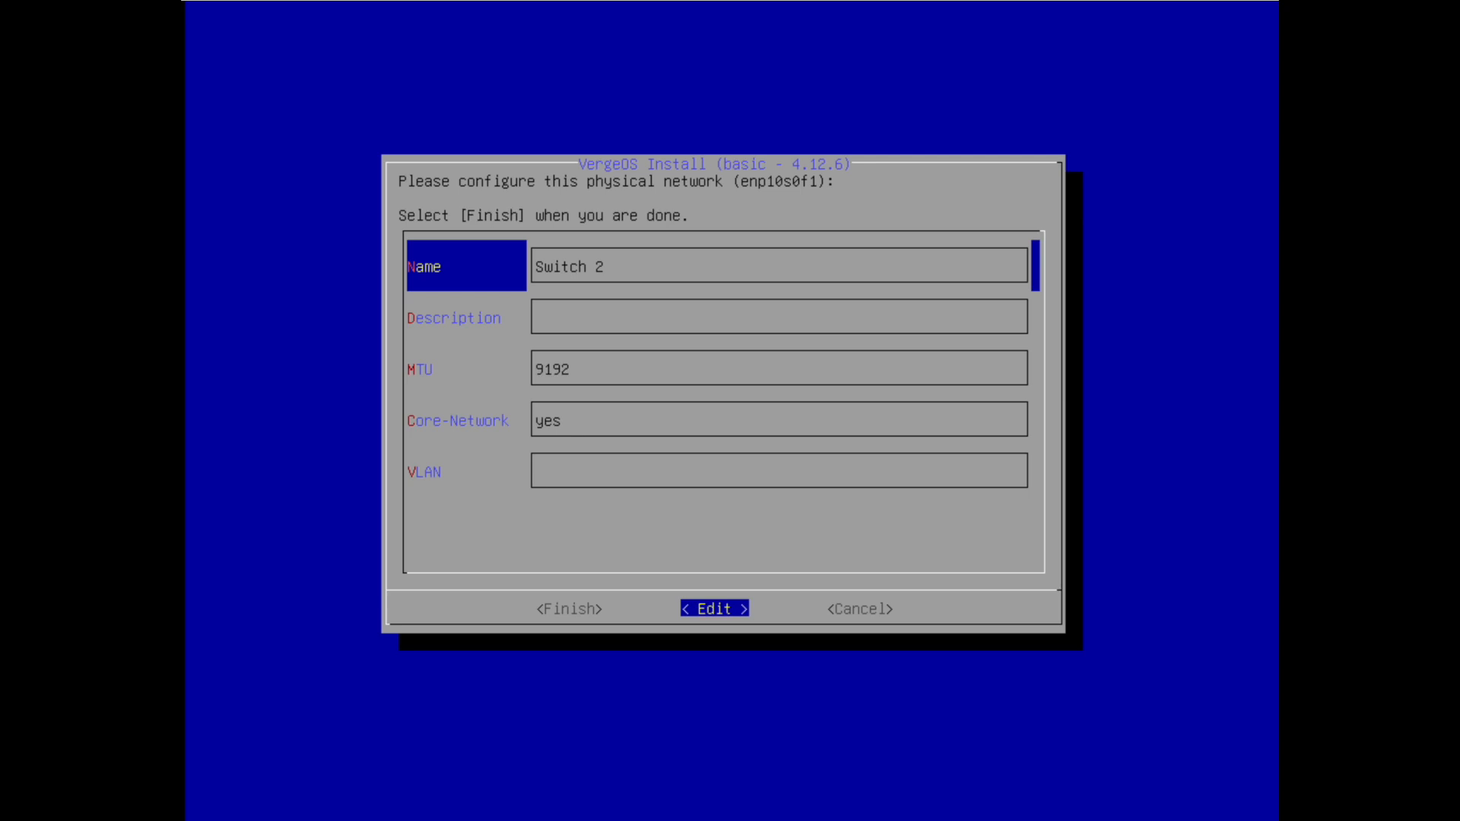
Rename physical network 2 to PhysCore2 and finish its configuration
key(BackSpace)
key(BackSpace)
key(BackSpace)
key(BackSpace)
key(BackSpace)
key(BackSpace)
key(BackSpace)
text(P)
text(hey)
key(BackSpace)
key(BackSpace)
key(BackSpace)
text(hysCore)
key(Return)
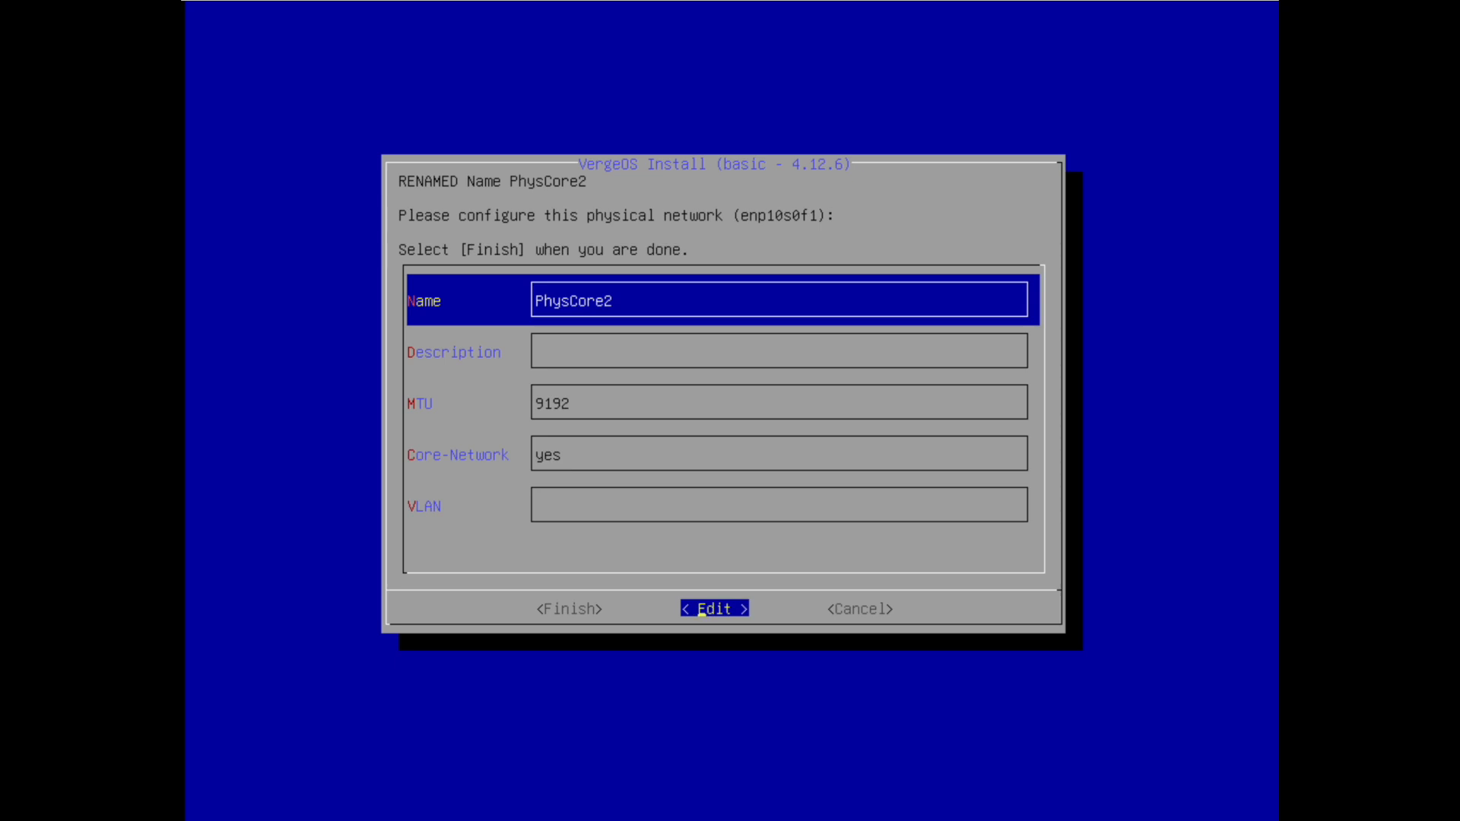
key(Left)
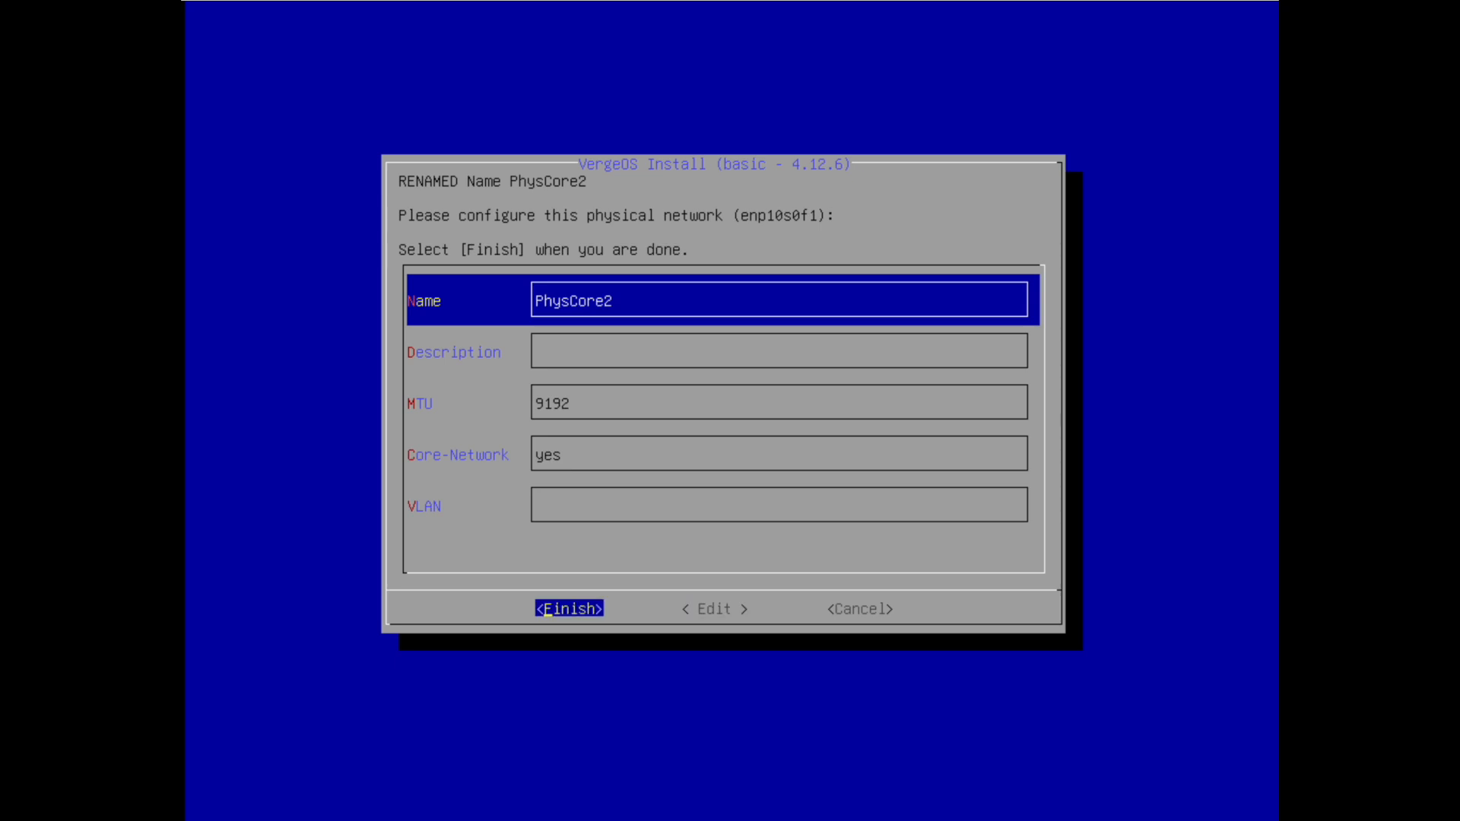
key(Return)
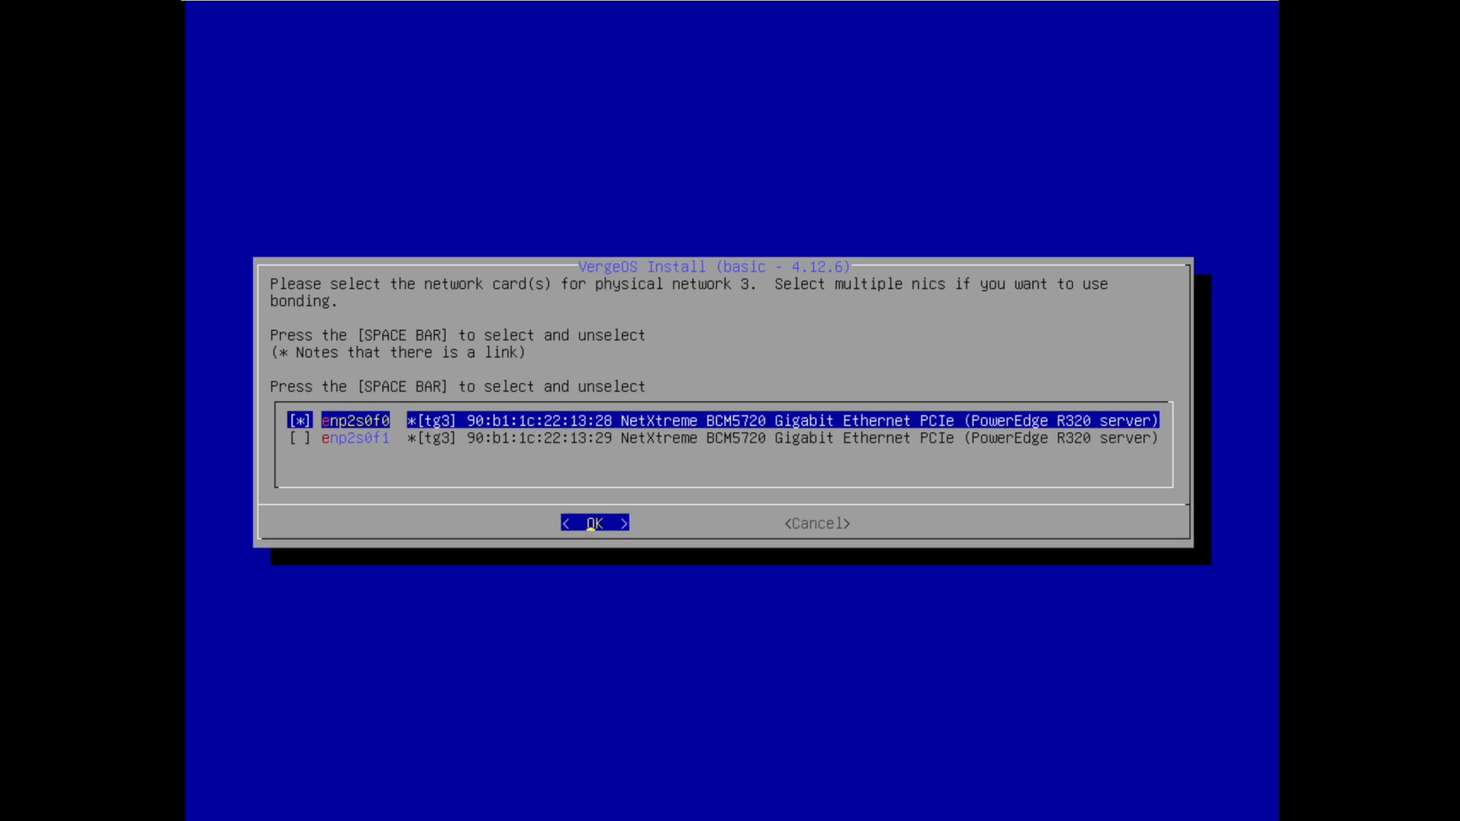
Add enp2s0f1 alongside enp2s0f0 to physical network 3 and bond them in 802.3ad mode
key(Down)
key(space)
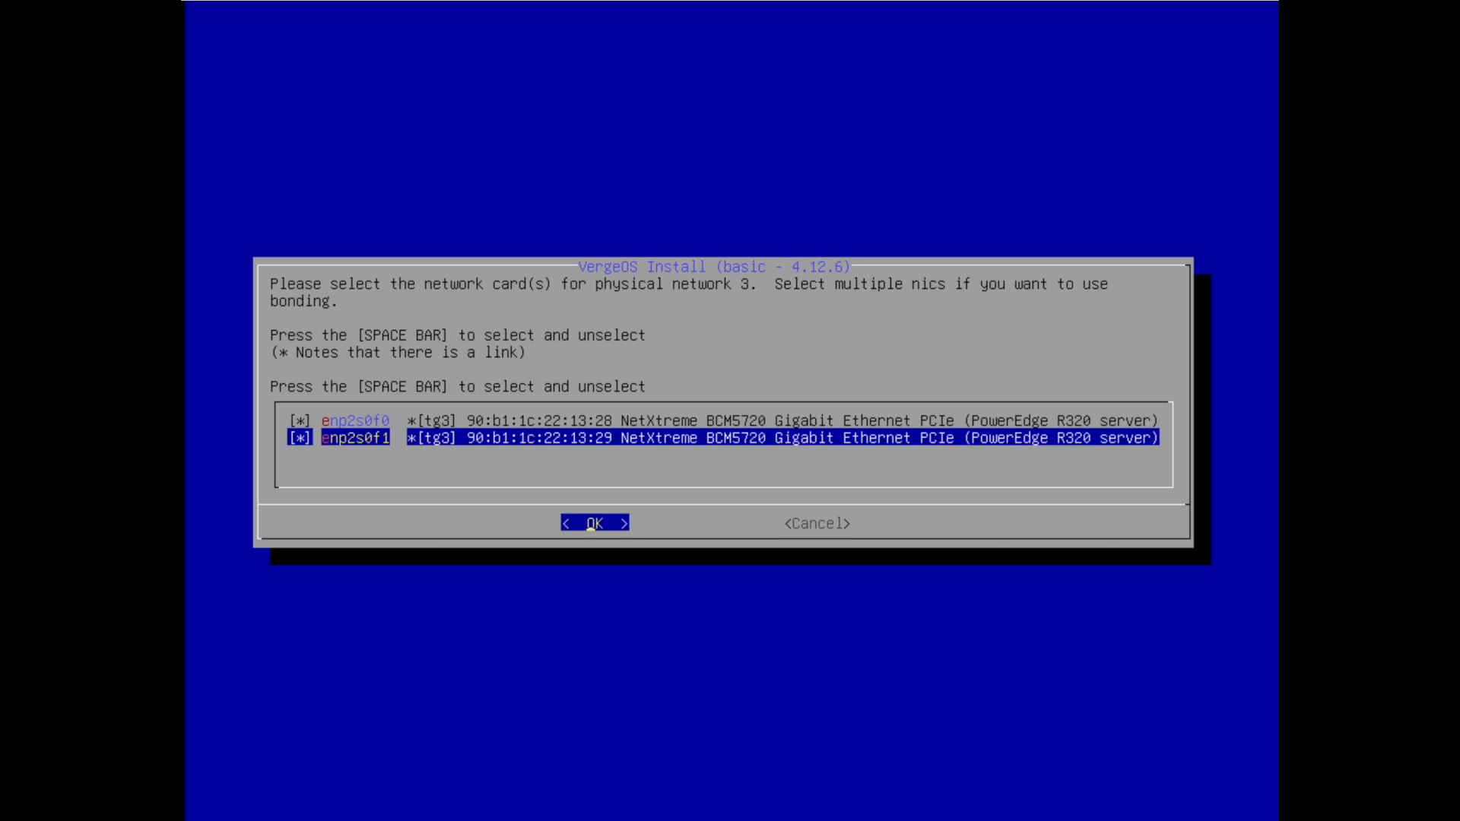
key(Return)
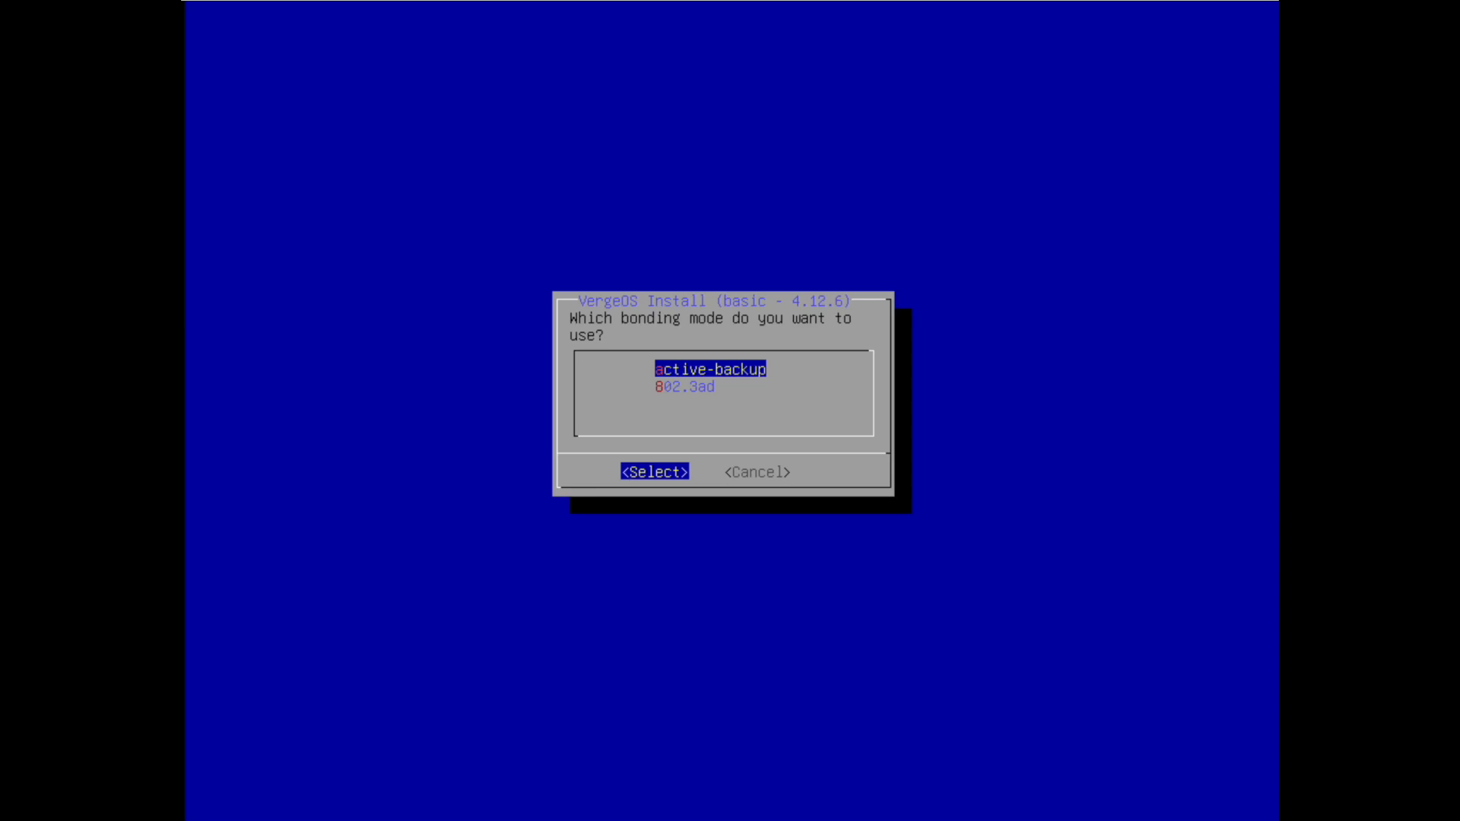
key(Down)
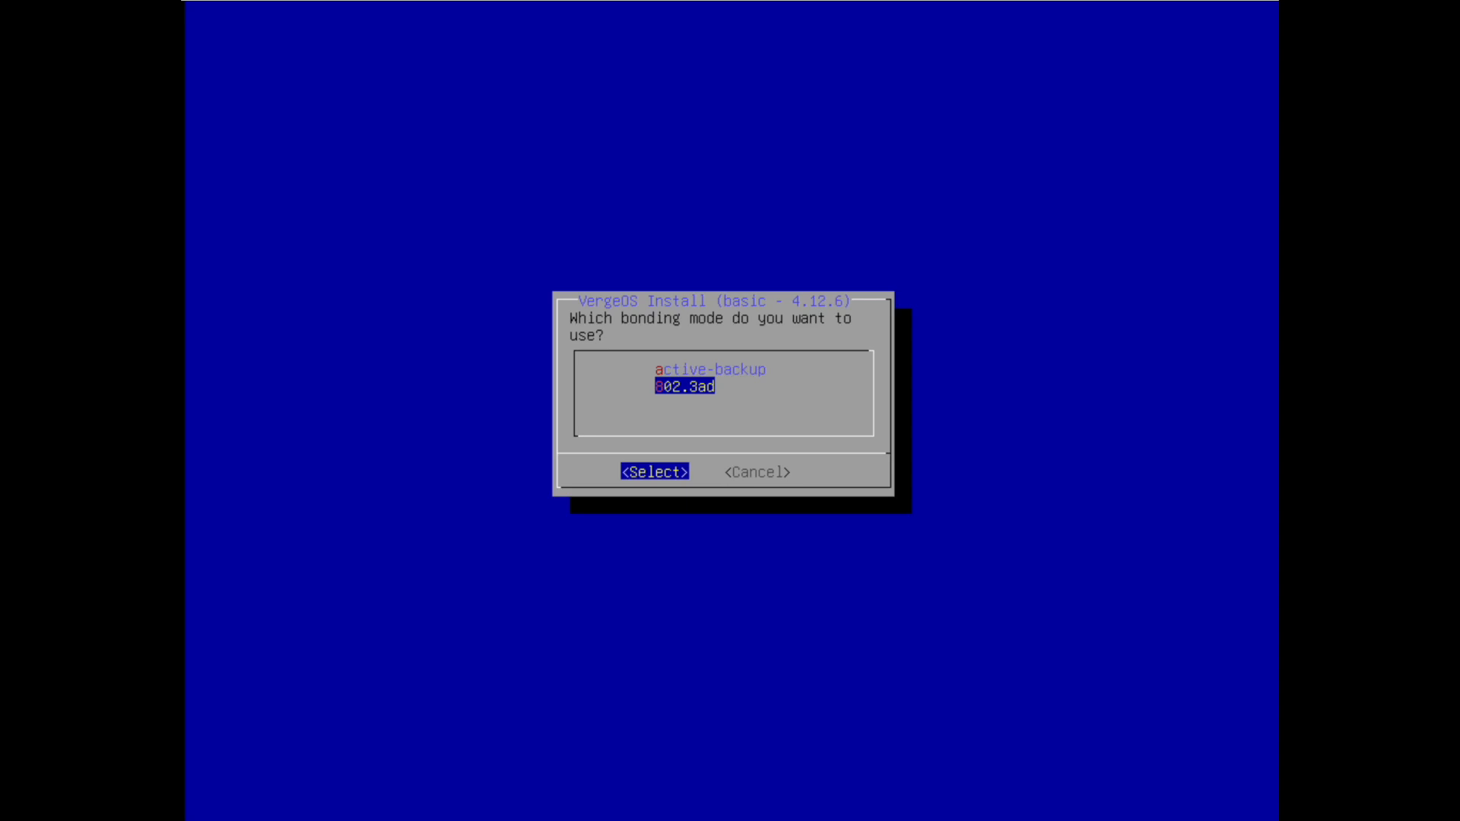
key(Return)
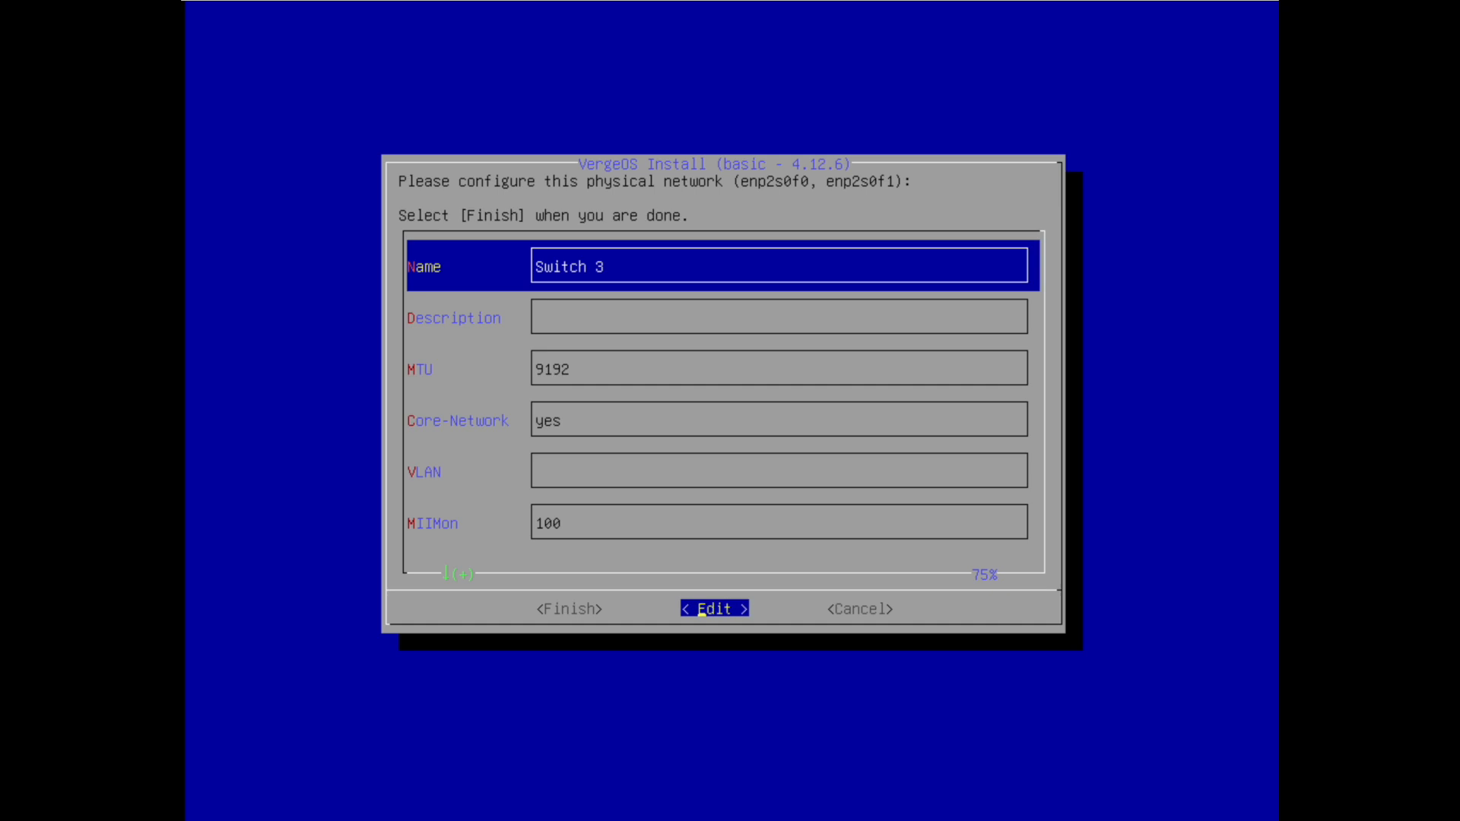
Name the bonded network External-LACP and change its MTU from 9192 to 1500
key(Right)
key(Right)
key(Right)
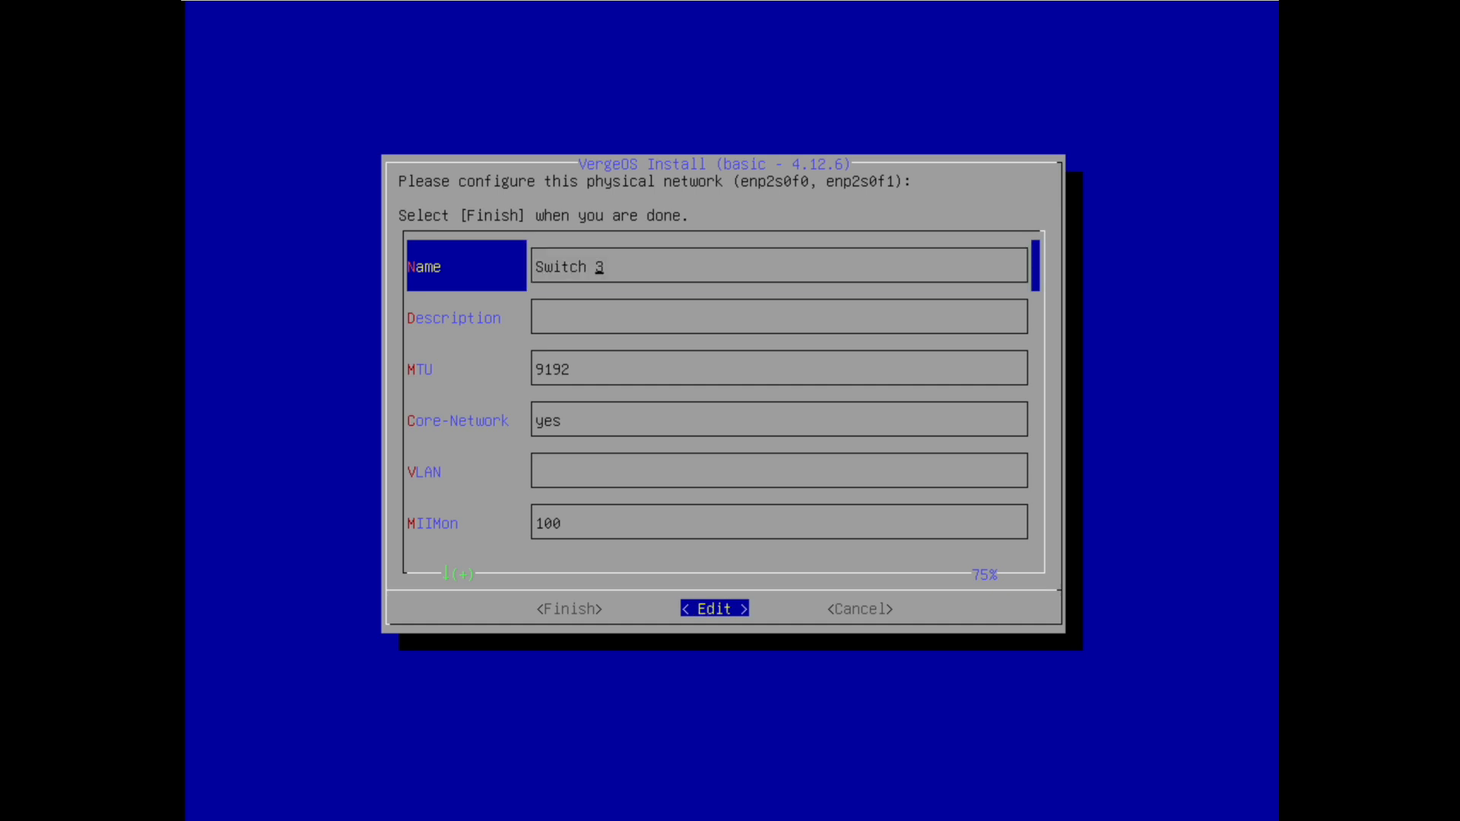
key(BackSpace)
key(BackSpace)
key(BackSpace)
key(BackSpace)
key(BackSpace)
text(External-LACP)
key(Return)
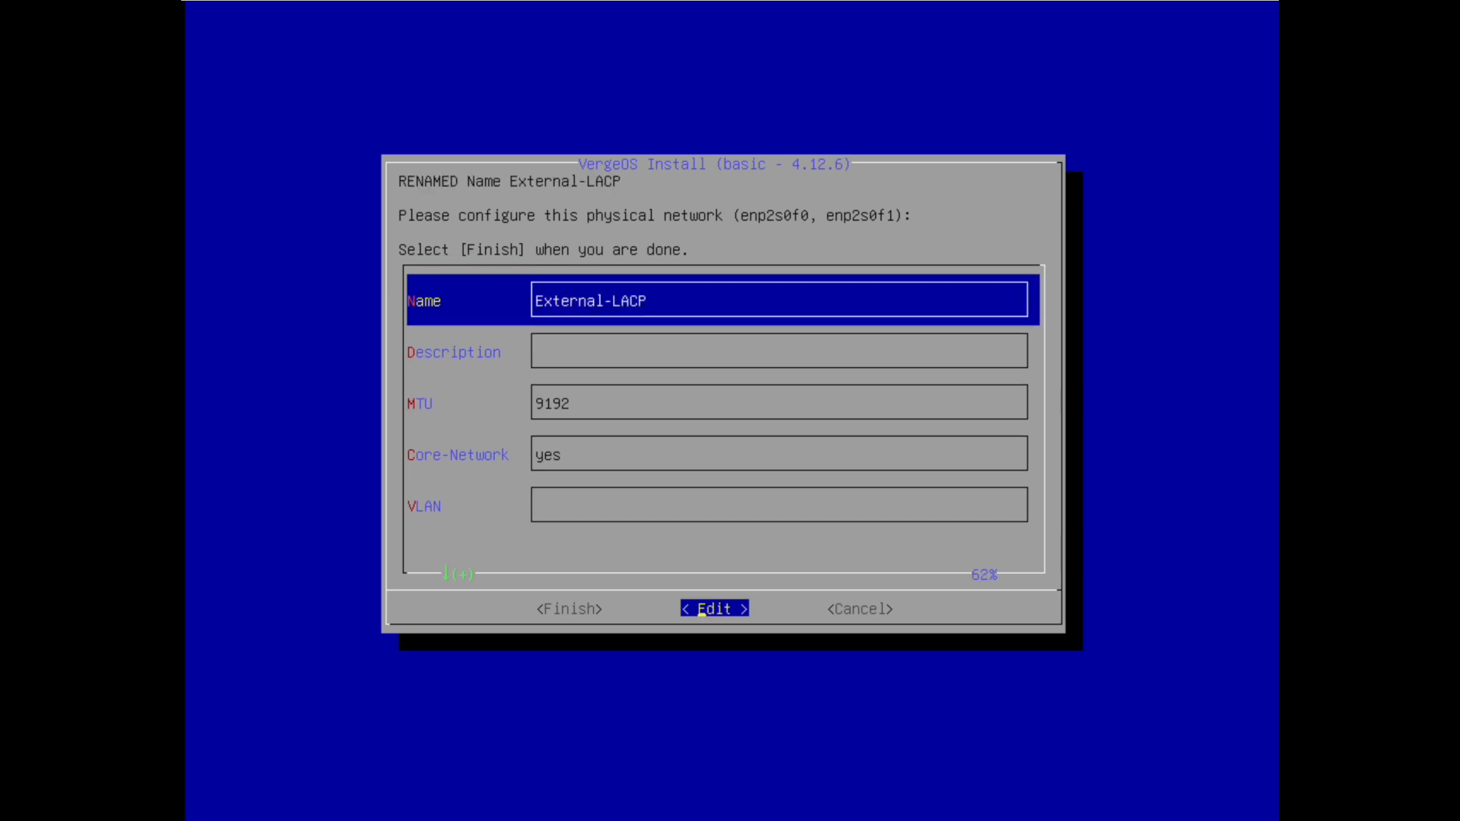
key(Down)
key(Down)
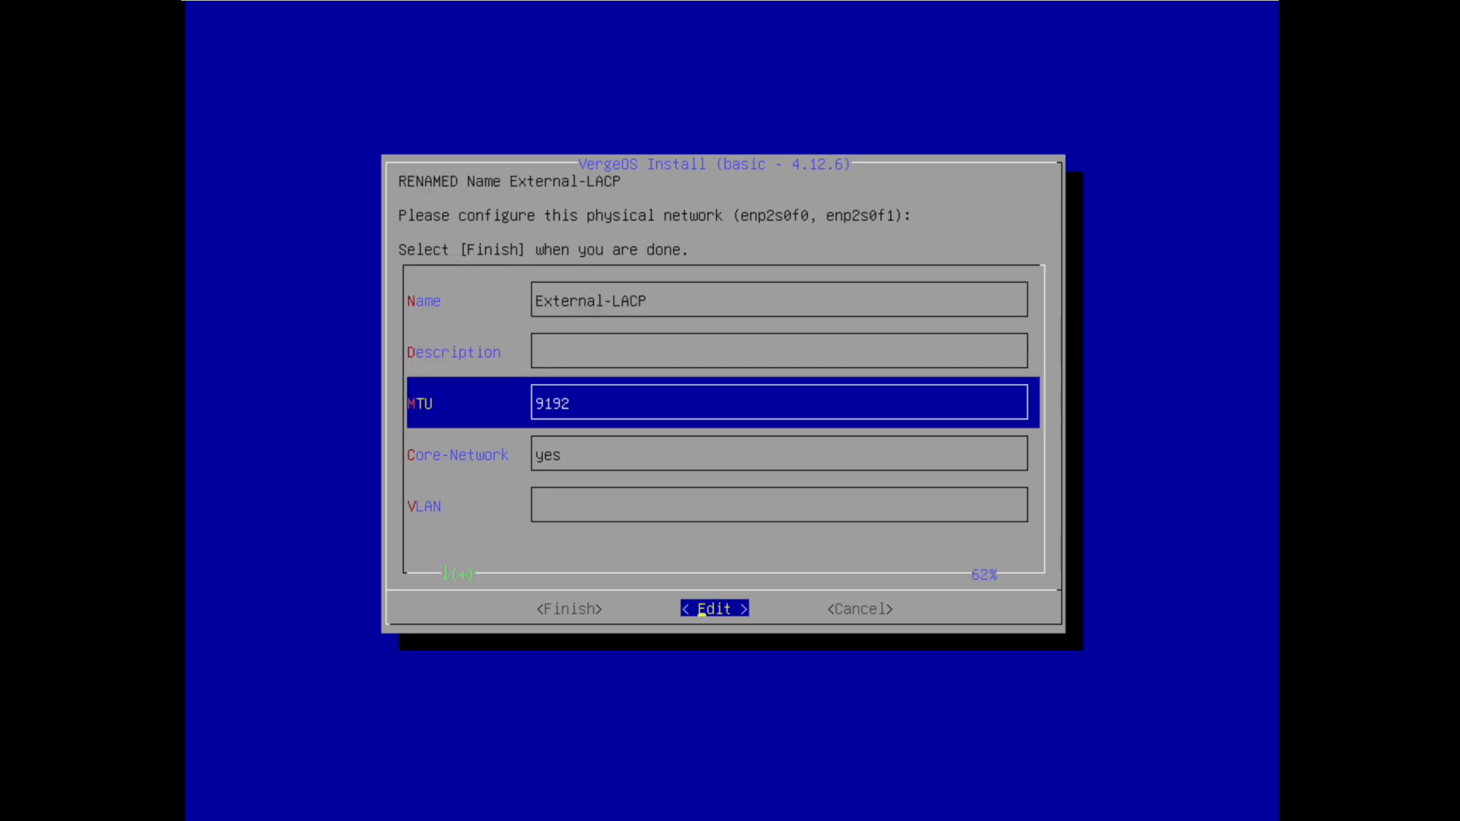
key(Return)
key(BackSpace)
key(BackSpace)
key(BackSpace)
key(BackSpace)
text(1500)
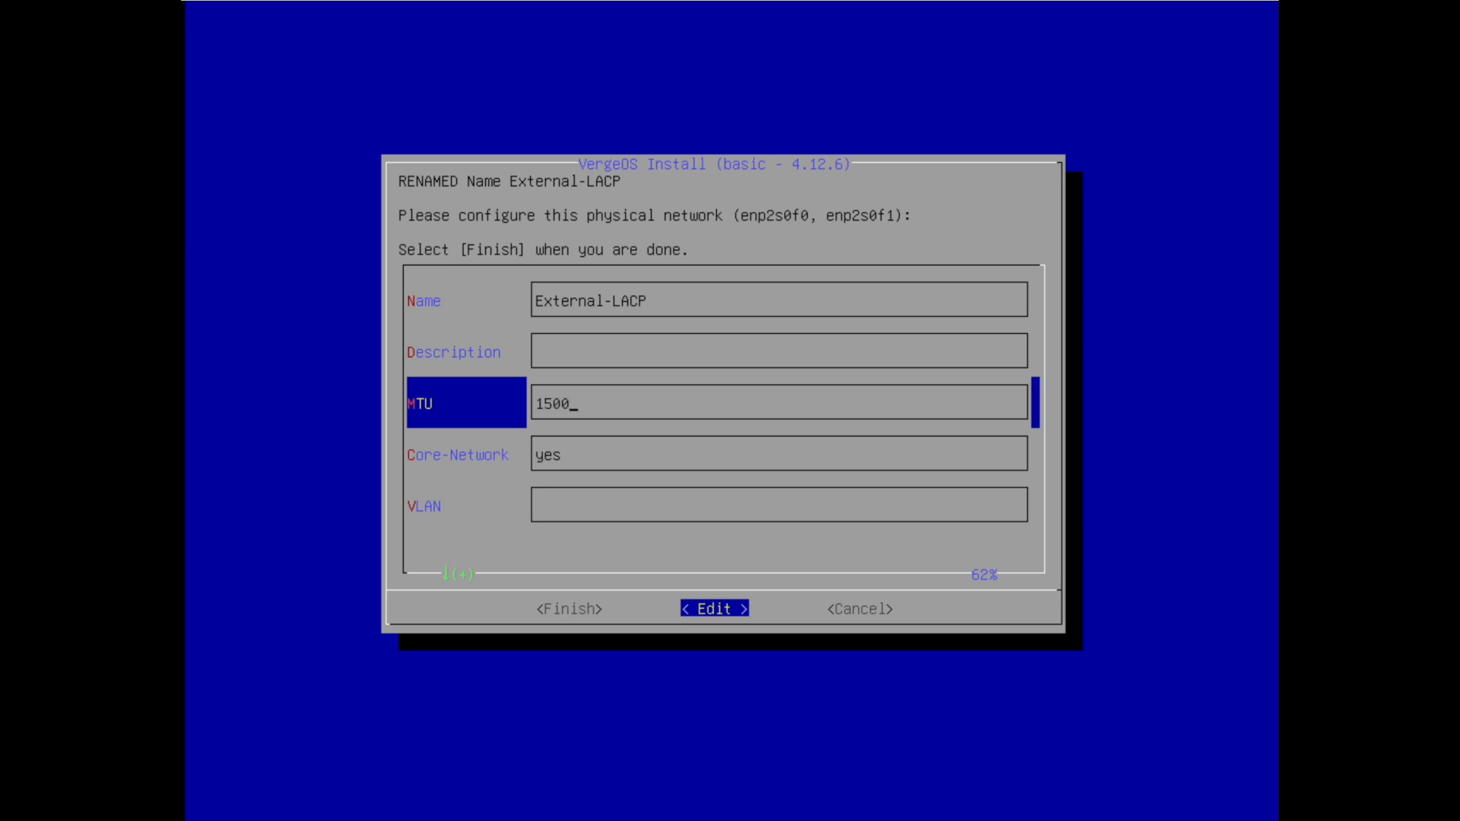
key(Return)
Set Core-Network to no and finish the External-LACP network
key(Down)
key(Down)
key(Down)
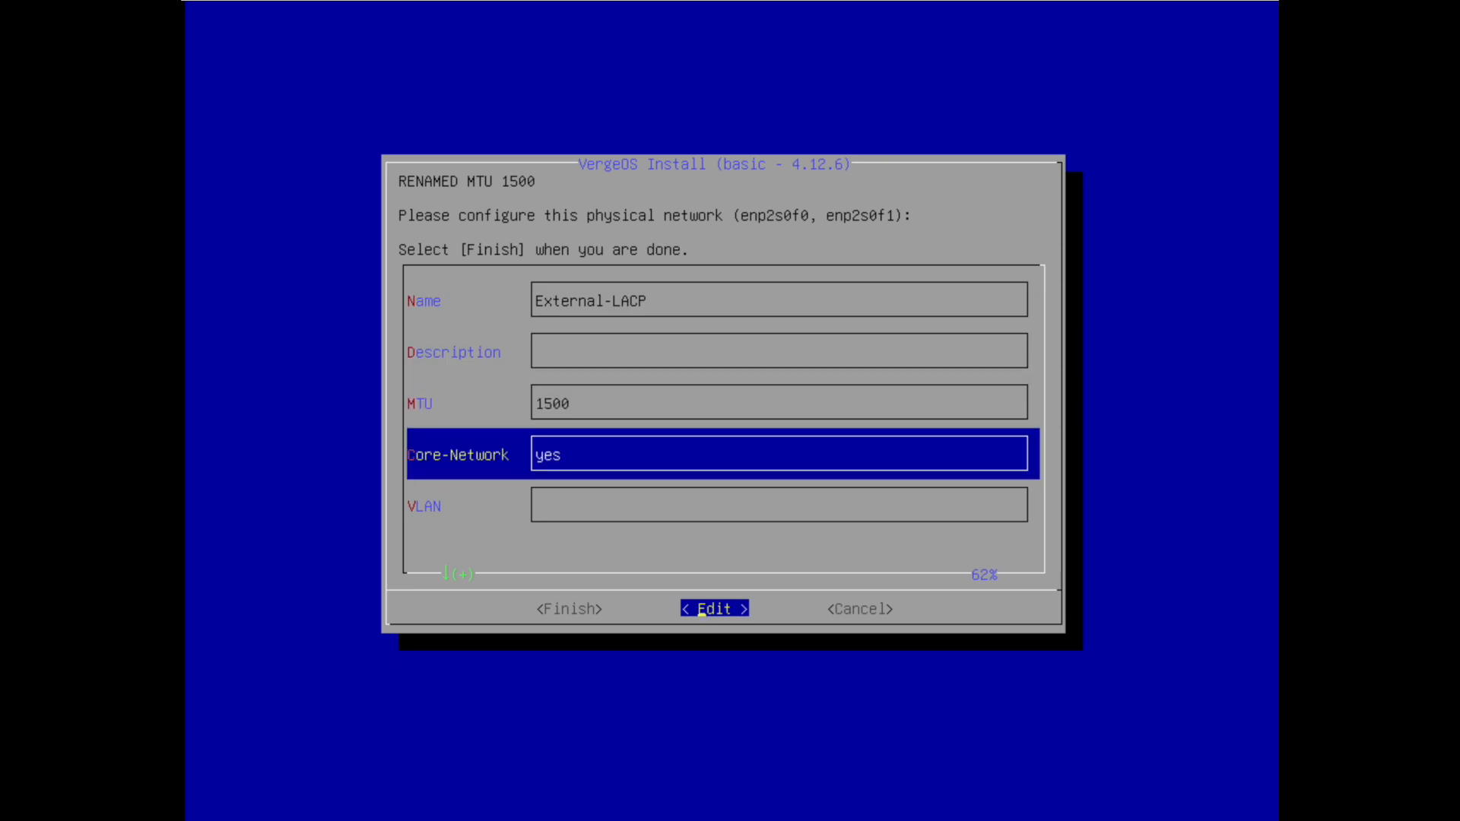
key(Down)
key(BackSpace)
key(BackSpace)
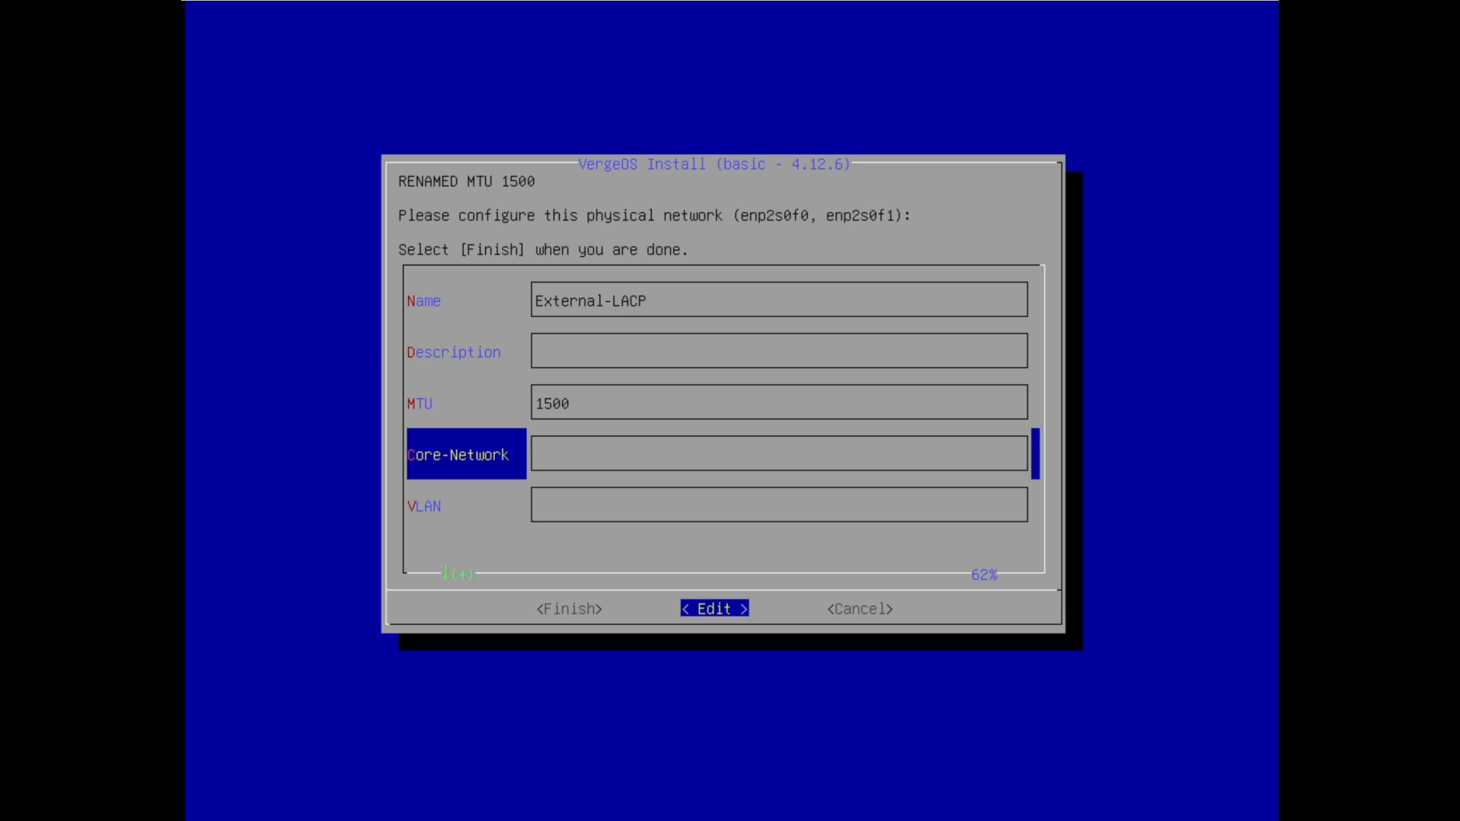
text(no)
key(Return)
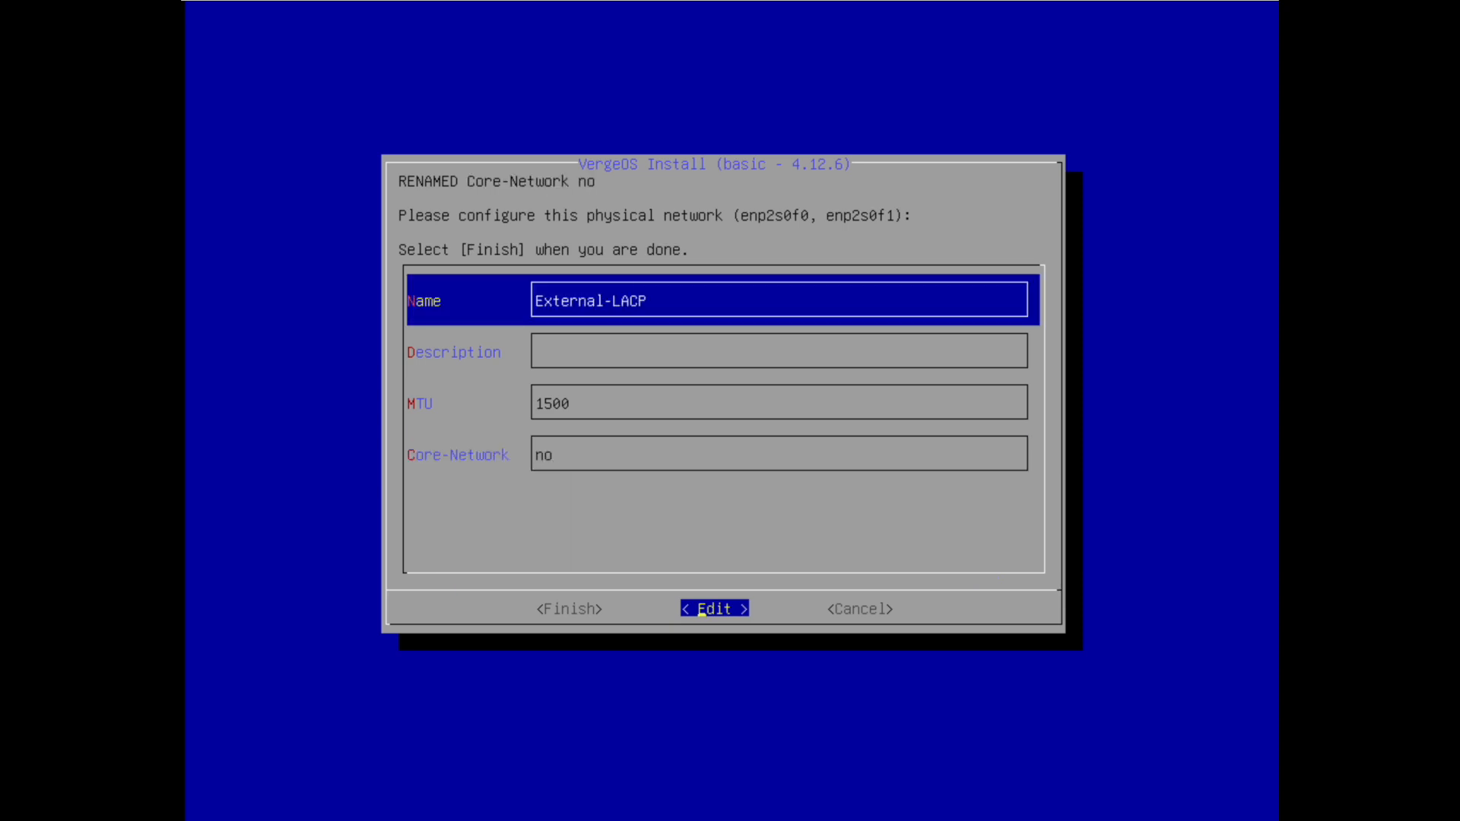
key(Left)
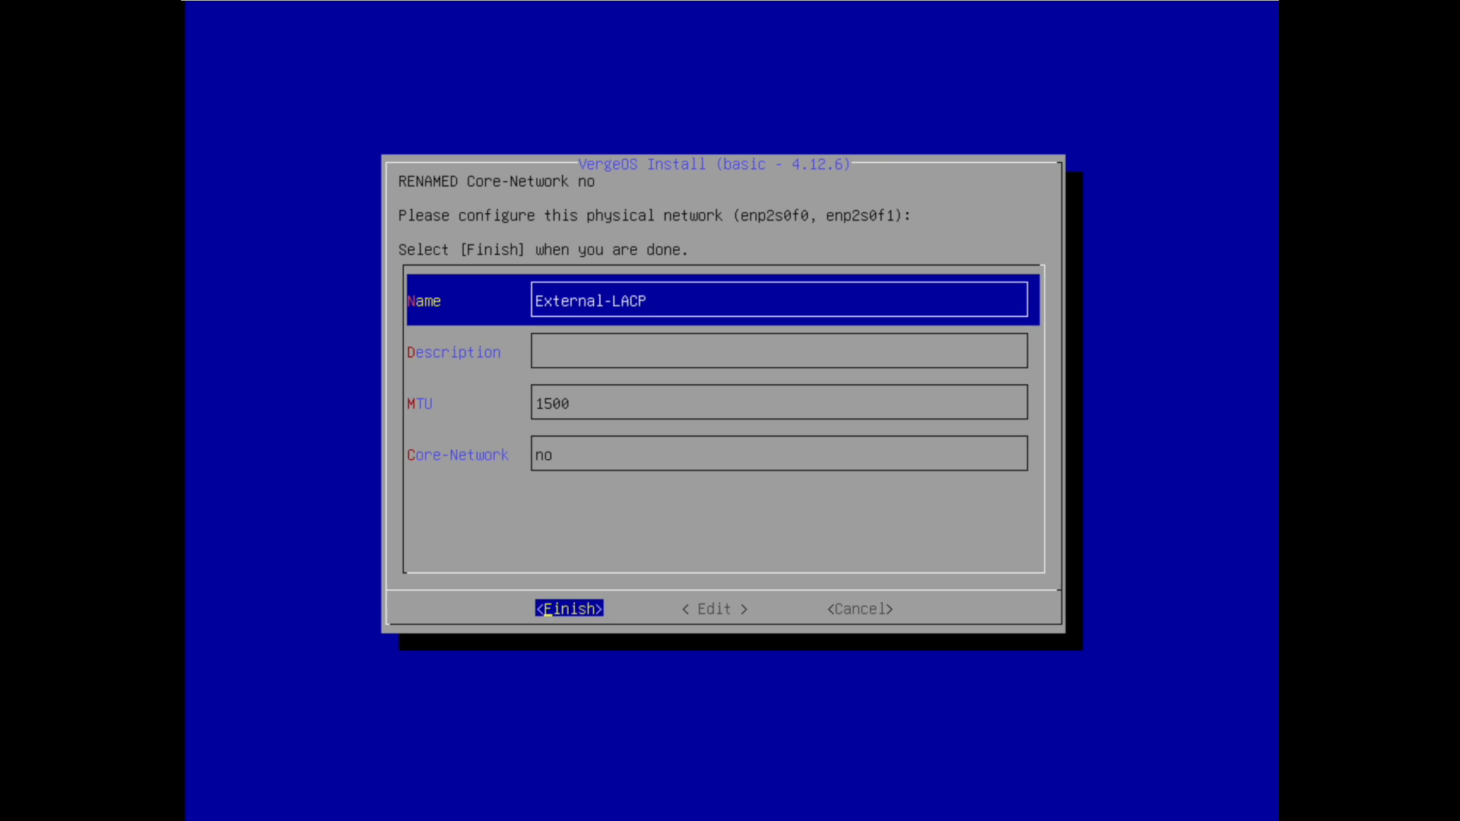
key(Return)
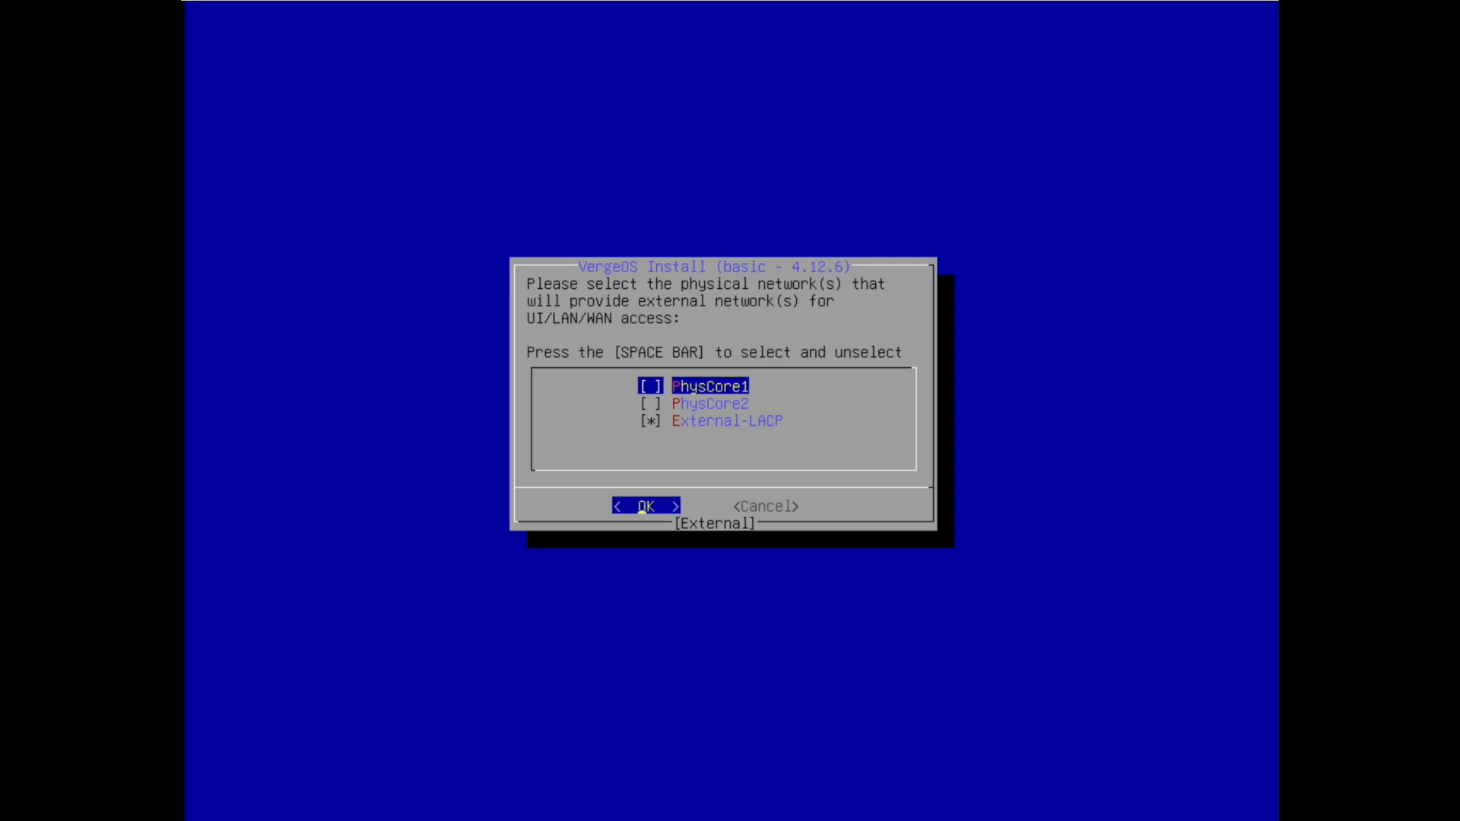
Select External-LACP as the only network providing external access
key(Down)
key(Down)
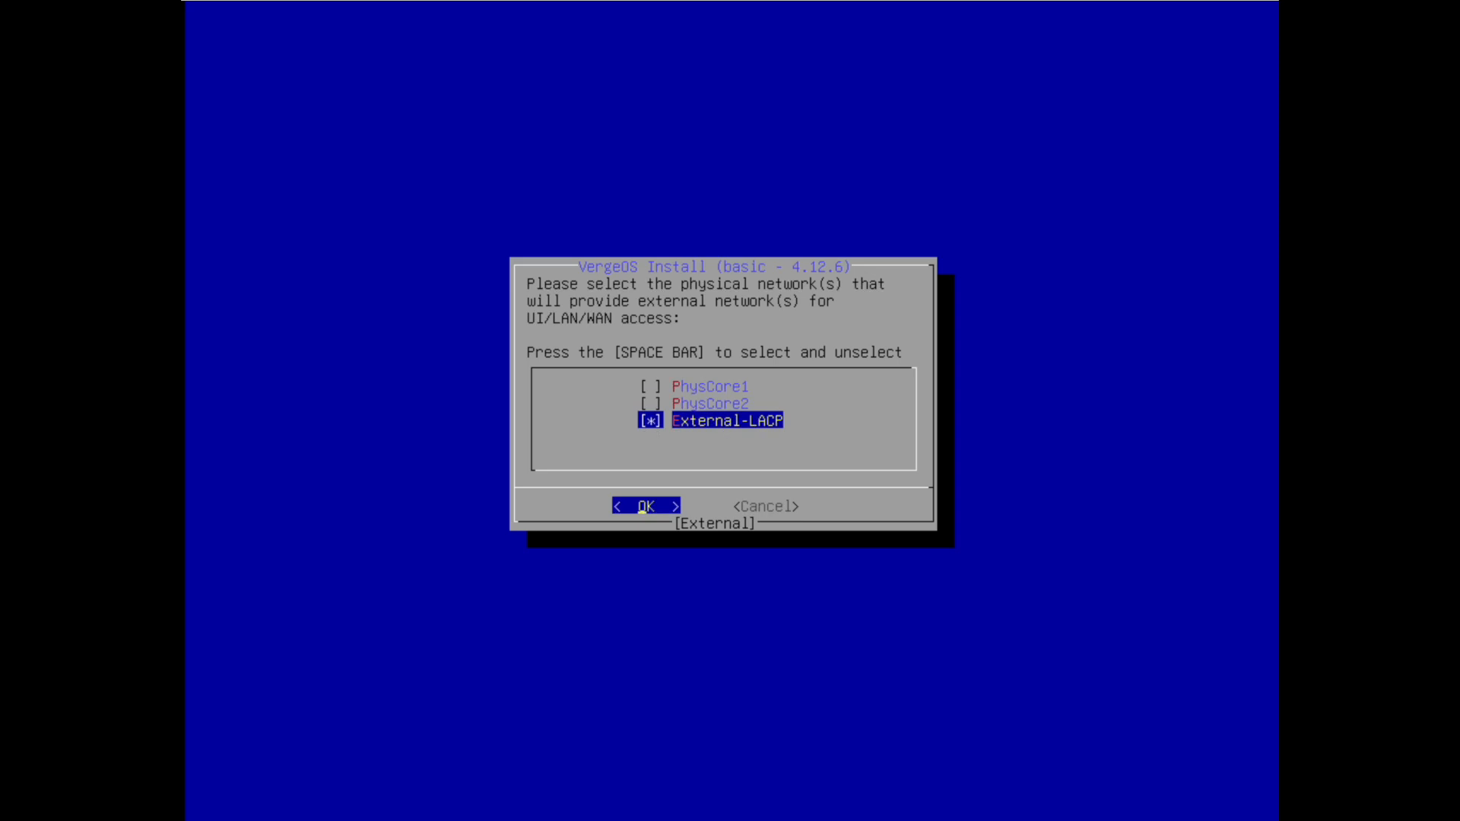
key(Return)
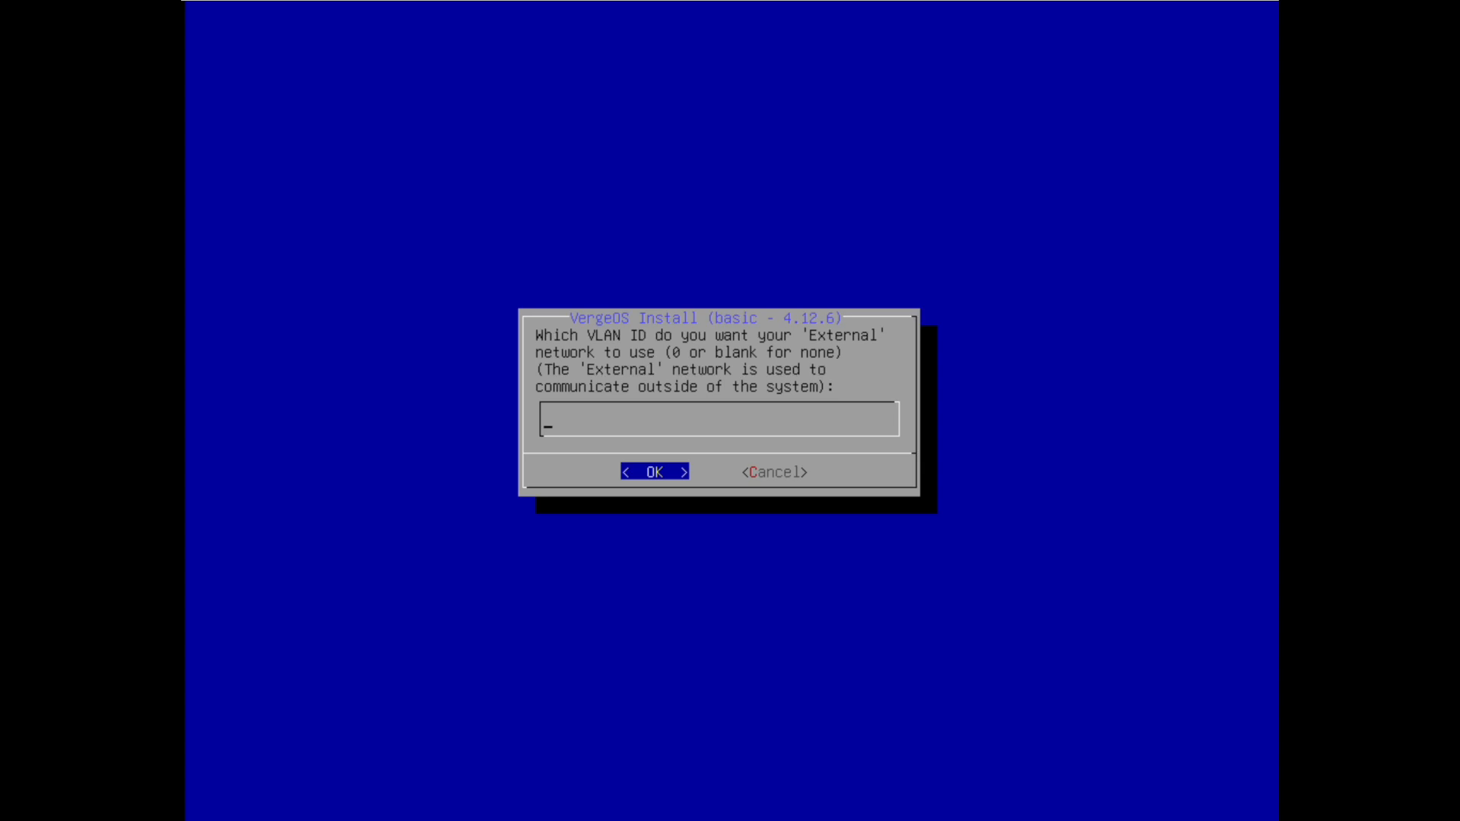
Leave the External VLAN blank and give it static address 192.168.3.33/23
key(Return)
key(BackSpace)
key(BackSpace)
key(BackSpace)
key(BackSpace)
text(192.168.3.3)
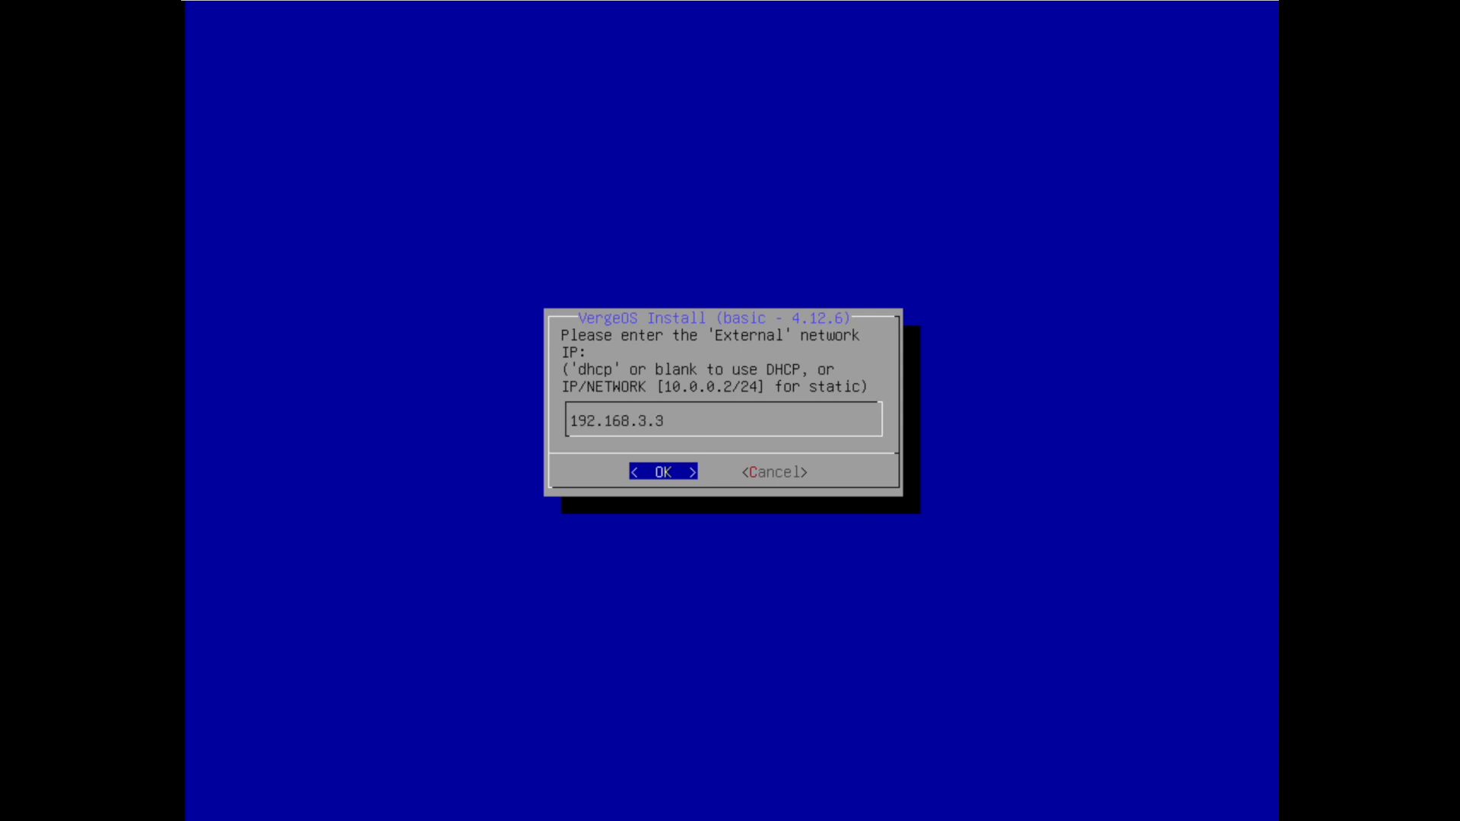
text(3/23)
key(Return)
Set the gateway to 192.168.2.1 and the DNS servers ending 2.80 plus 8.8.8.8
key(BackSpace)
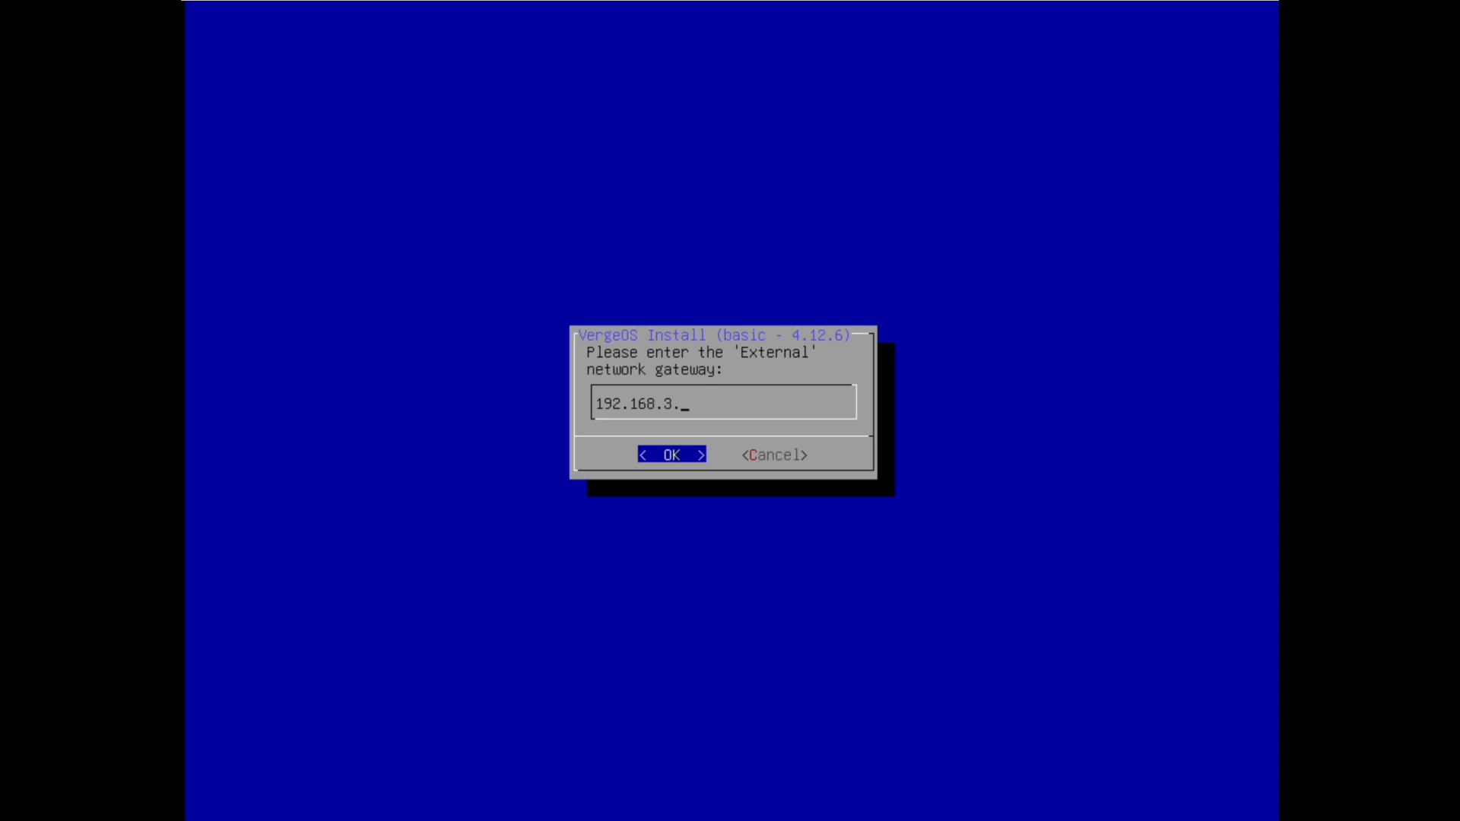
key(BackSpace)
text(2.1)
key(Return)
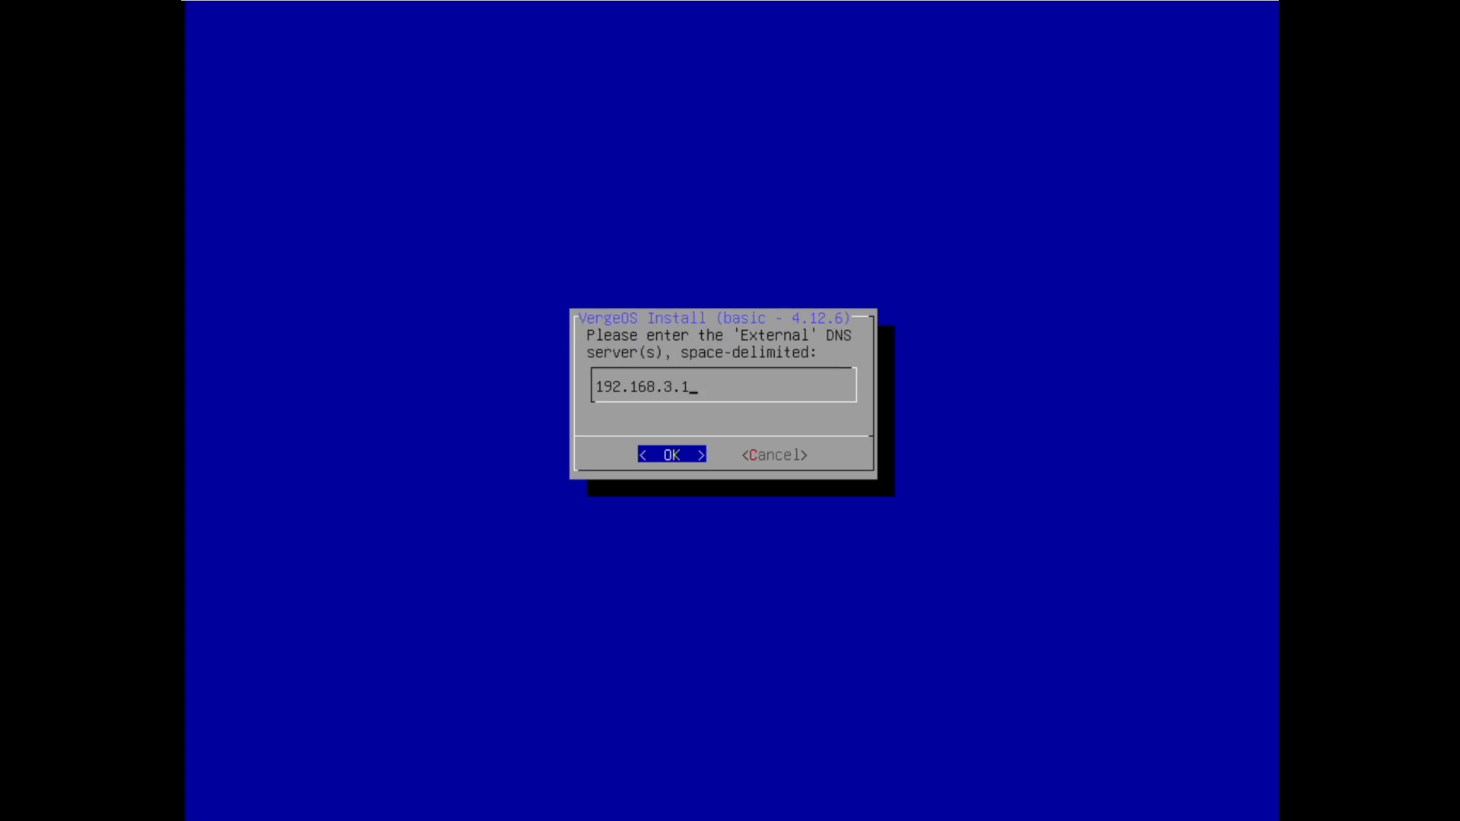
key(BackSpace)
key(BackSpace)
key(BackSpace)
text(2.80 8.8.8.8)
key(Return)
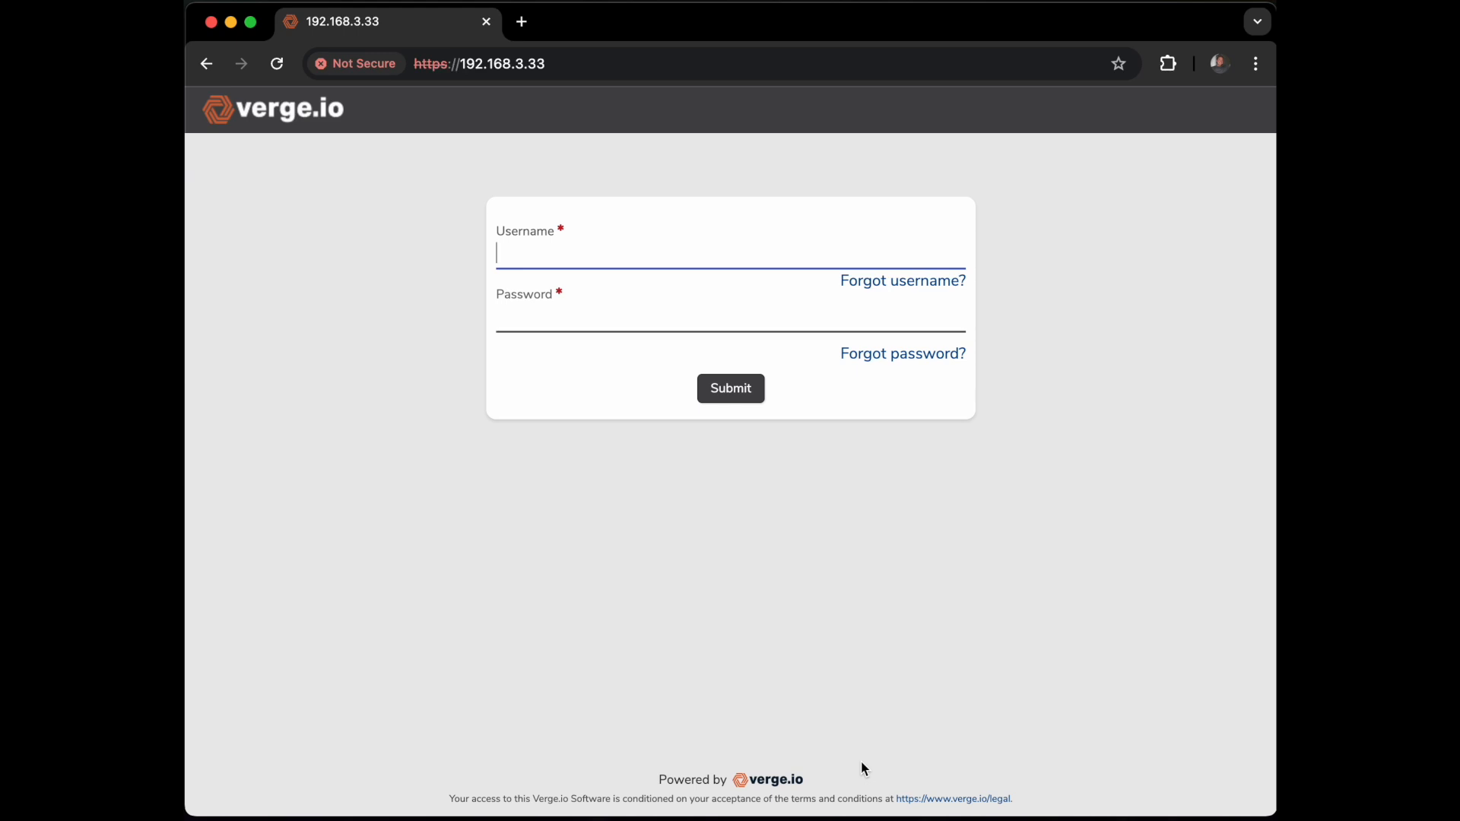
Log in as admin with the account password to reach the vergeio-cloud home dashboard
text(admin)
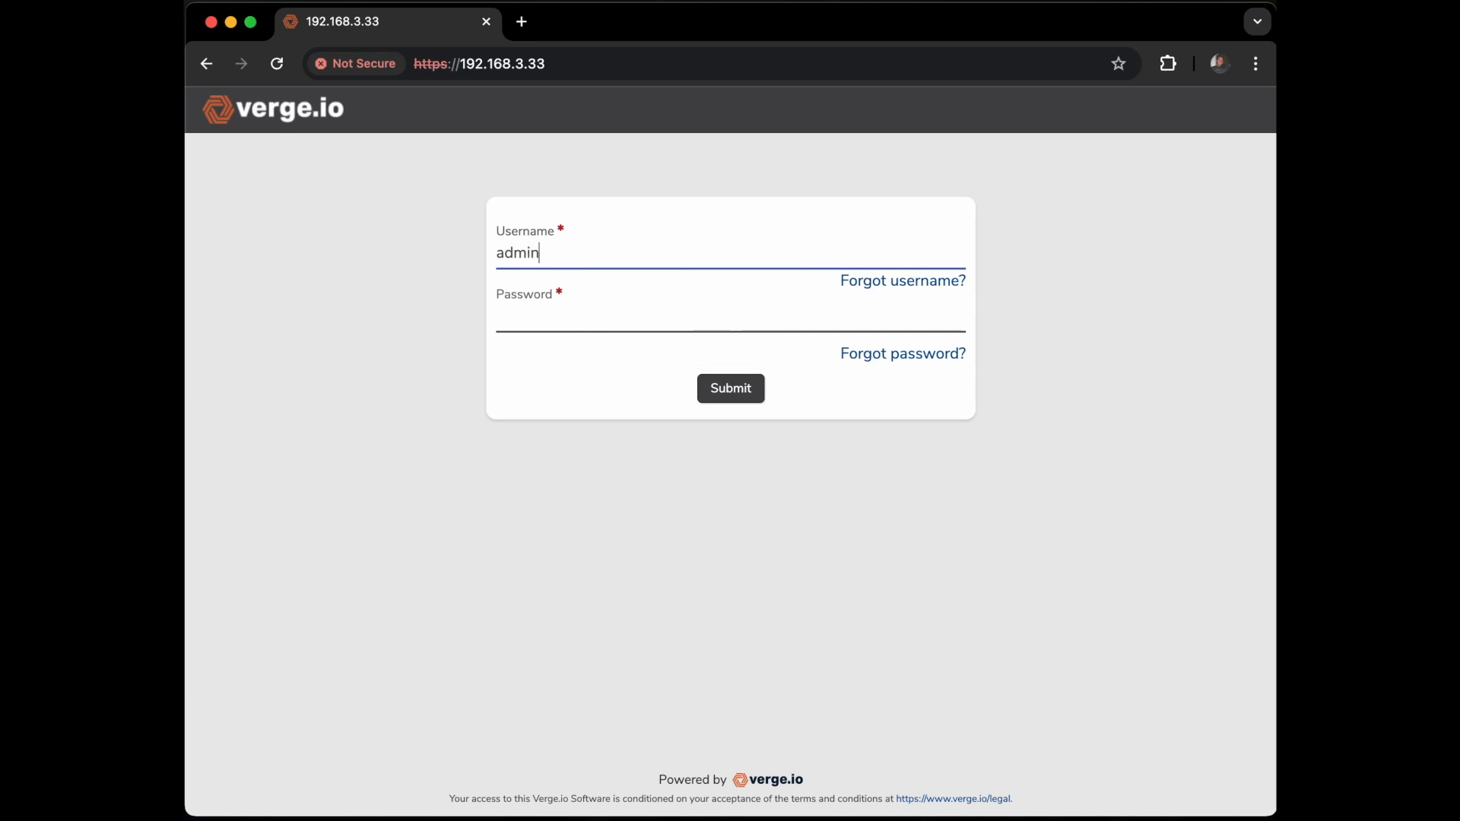
key(Tab)
text(******)
text(**)
key(Return)
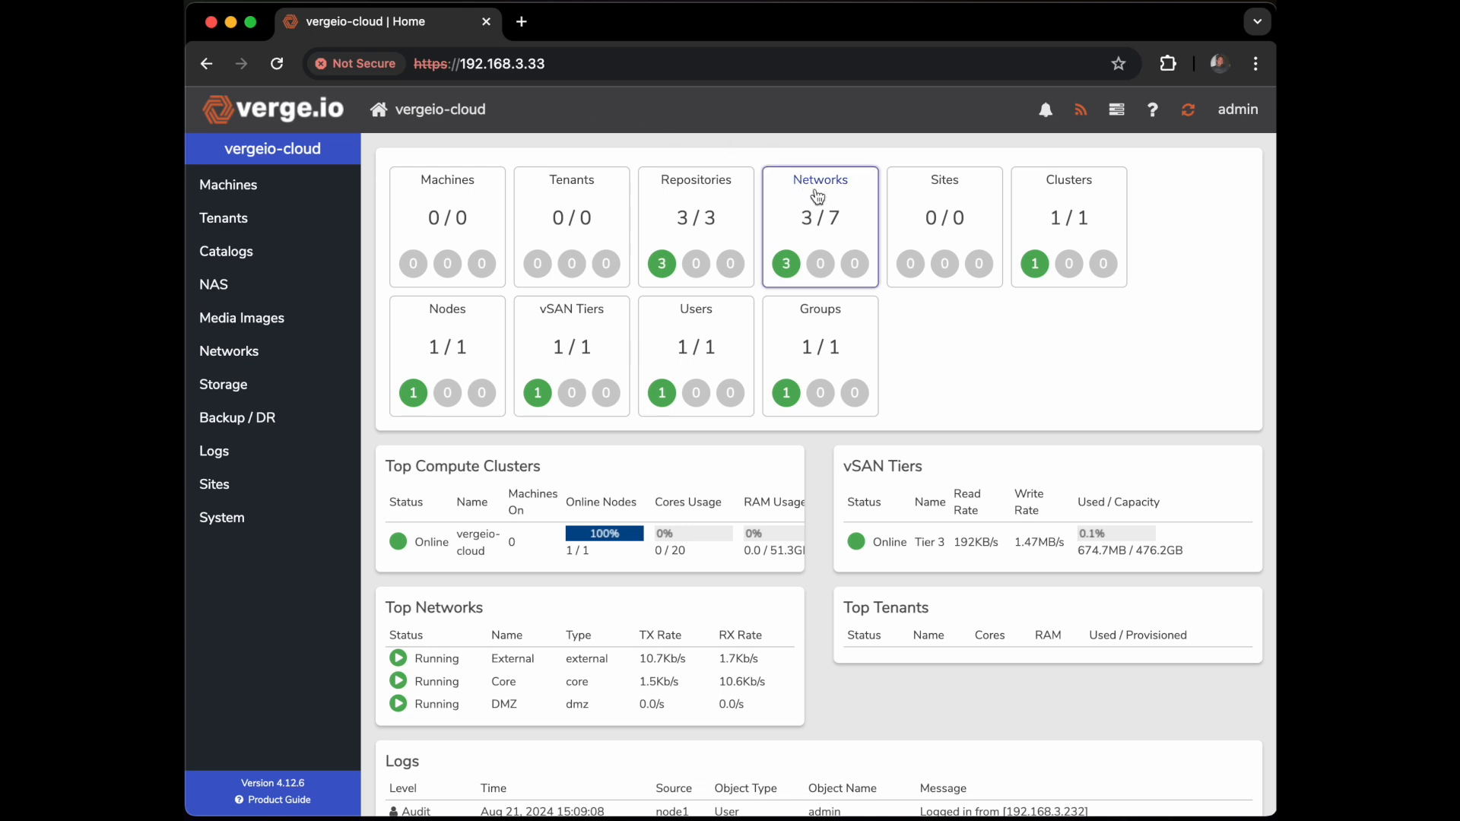
Go from the Networks dashboard to the All Networks list of seven networks
click(825, 219)
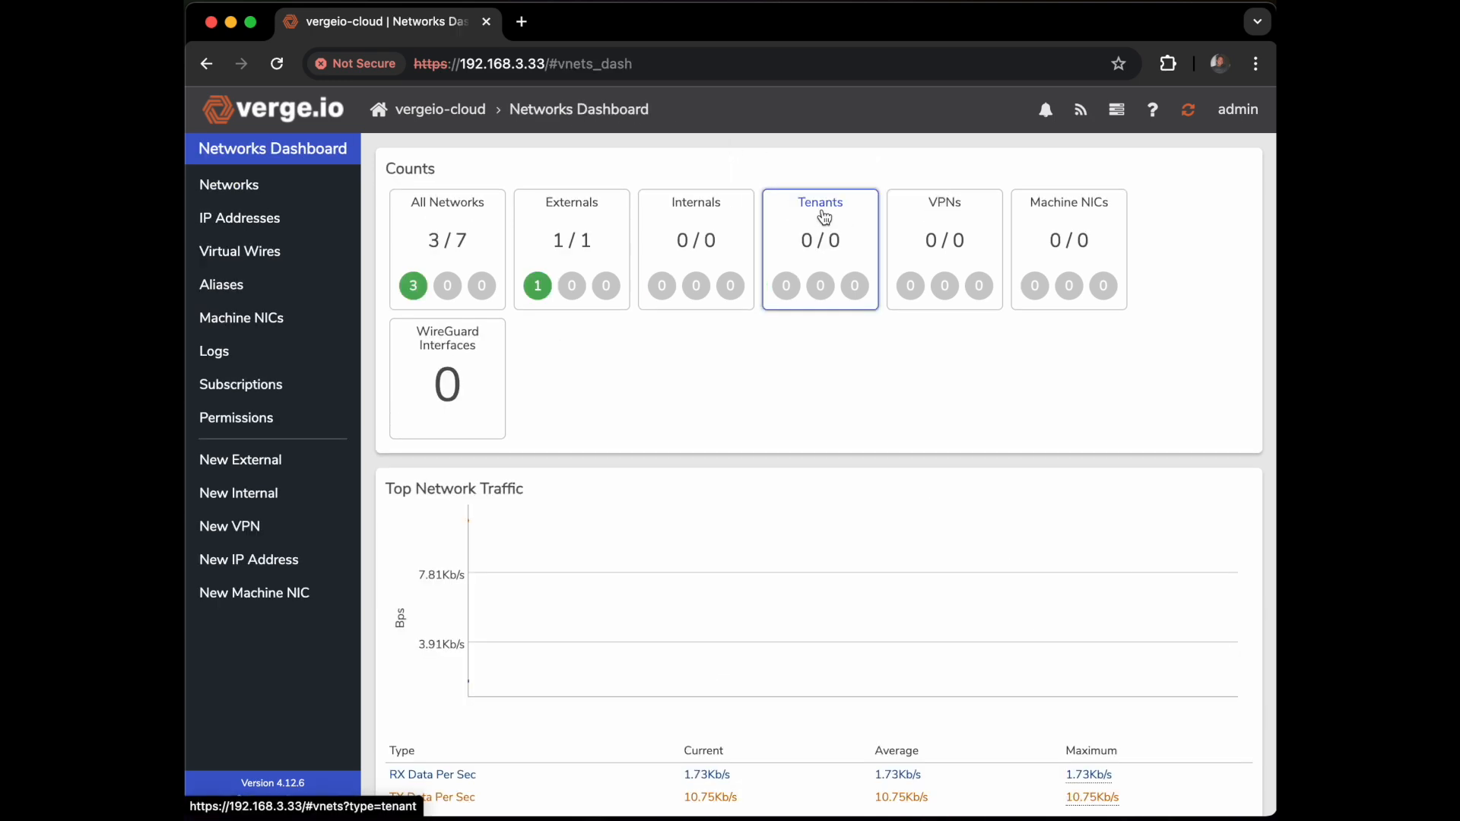
click(449, 241)
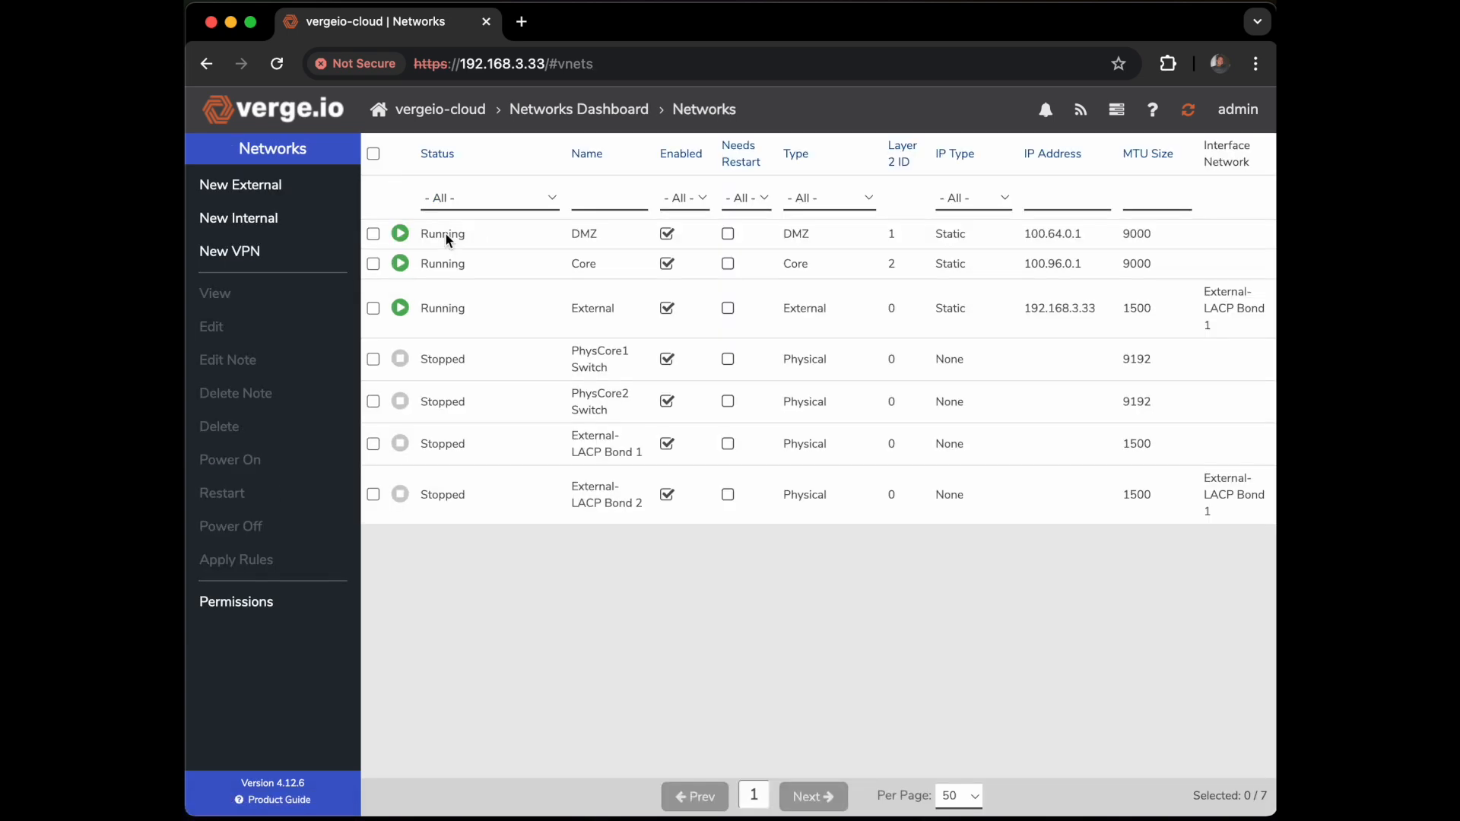